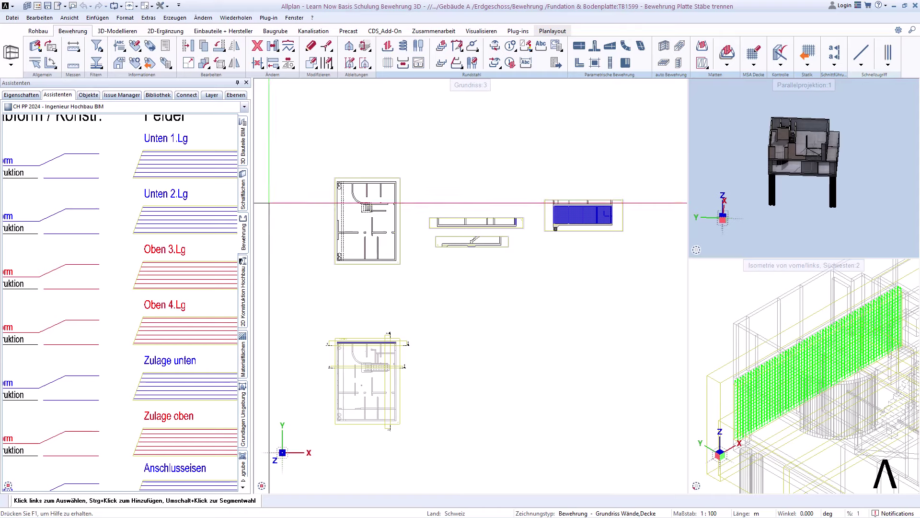
Step: Start a bottom-layer (Unten) Stabform bar shape from the Assistenten palette
middle_click_drag(24, 211, 62, 214)
left_click(90, 215)
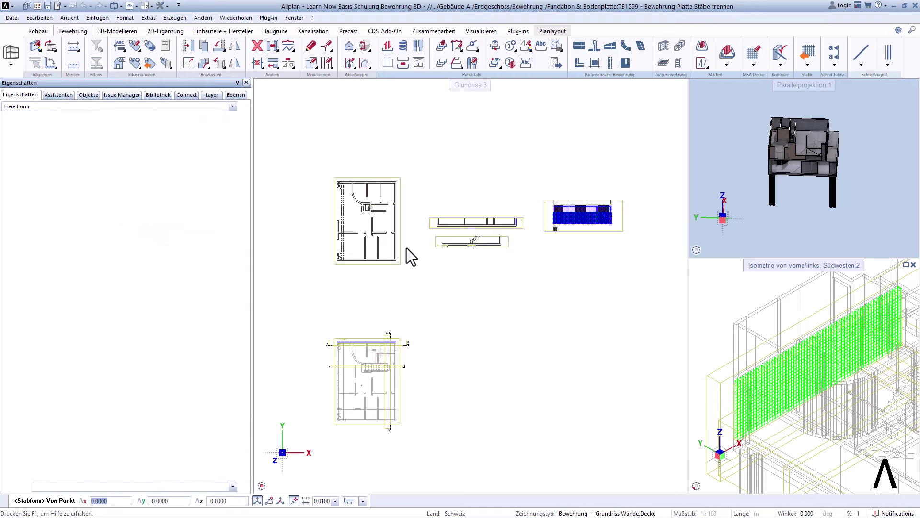
Step: Draw a straight bar along the slab section's bottom edge from its left to right end
middle_click_drag(455, 259, 482, 286)
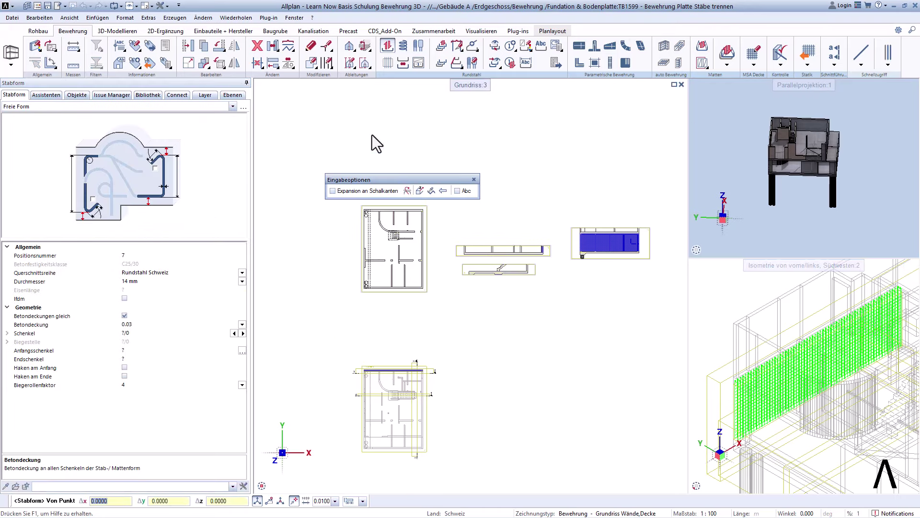
scroll(484, 273, "up", 4)
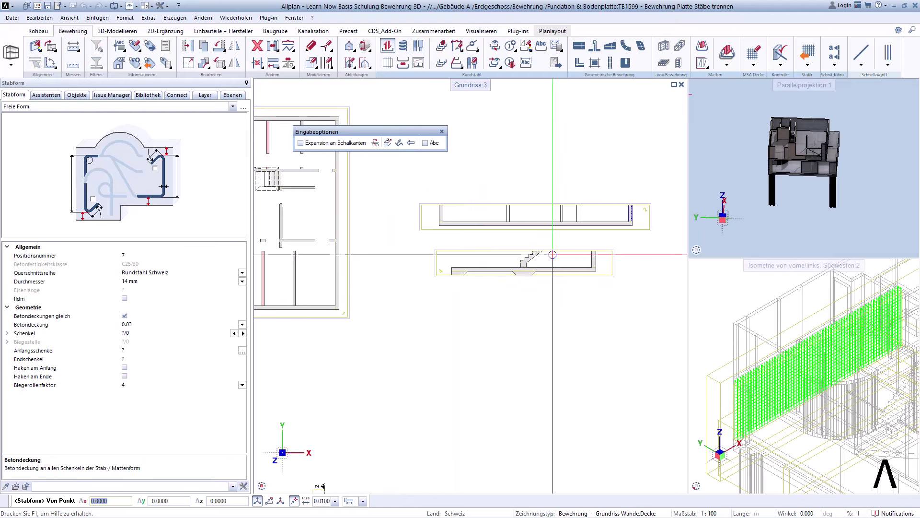
scroll(551, 252, "up", 1)
scroll(546, 247, "up", 1)
scroll(460, 240, "up", 1)
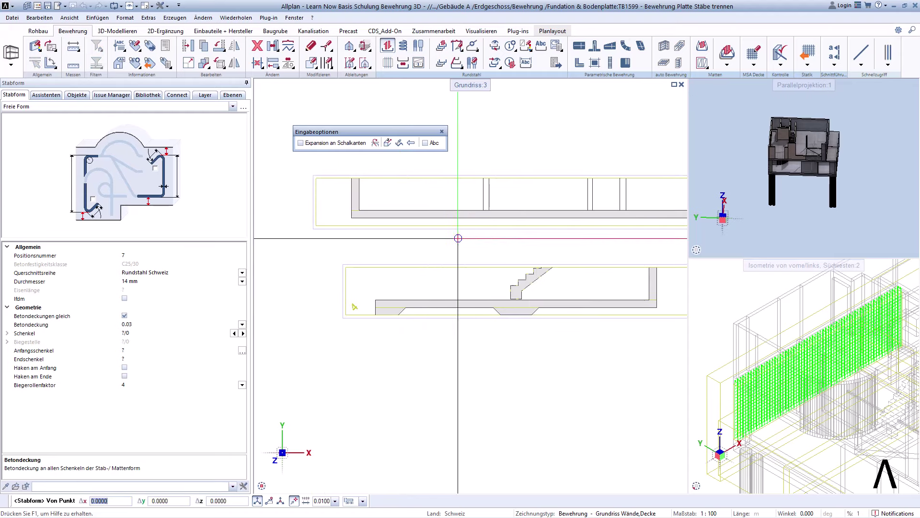
scroll(312, 220, "down", 1)
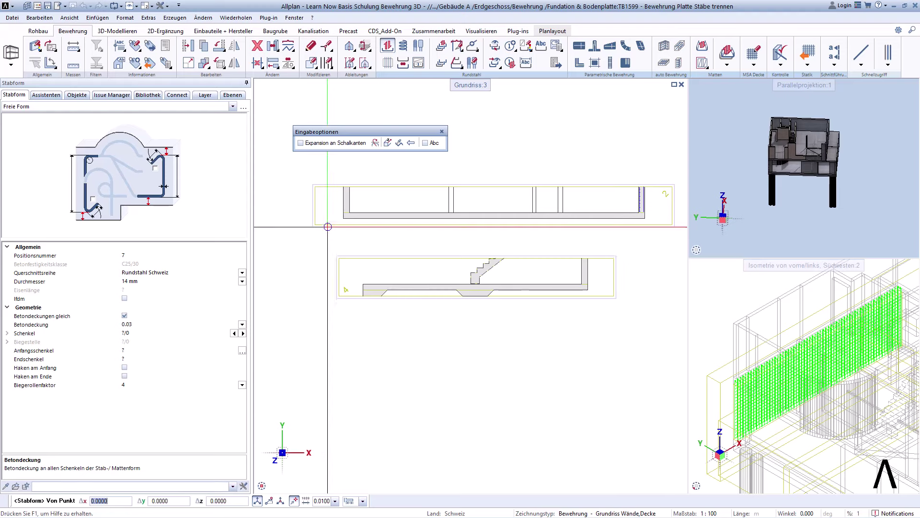
scroll(328, 227, "down", 2)
middle_click_drag(425, 250, 486, 376)
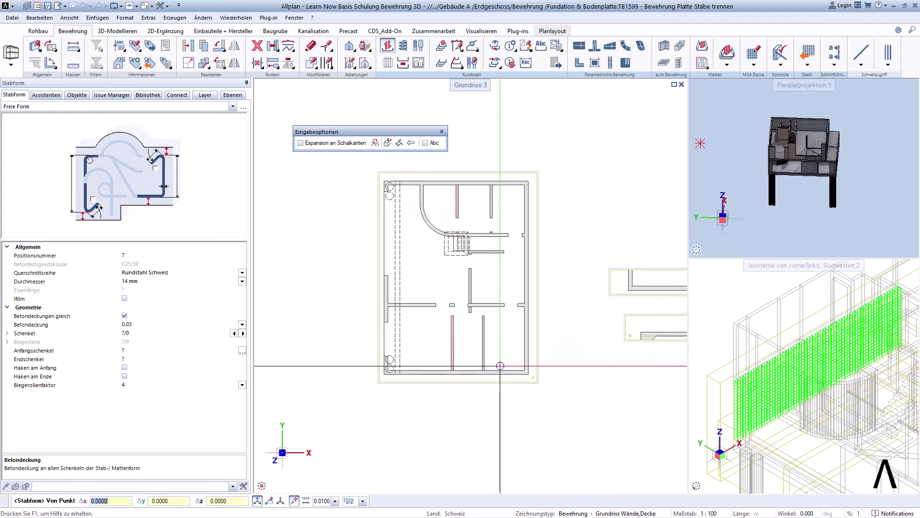
middle_click_drag(500, 366, 308, 263)
scroll(308, 263, "up", 2)
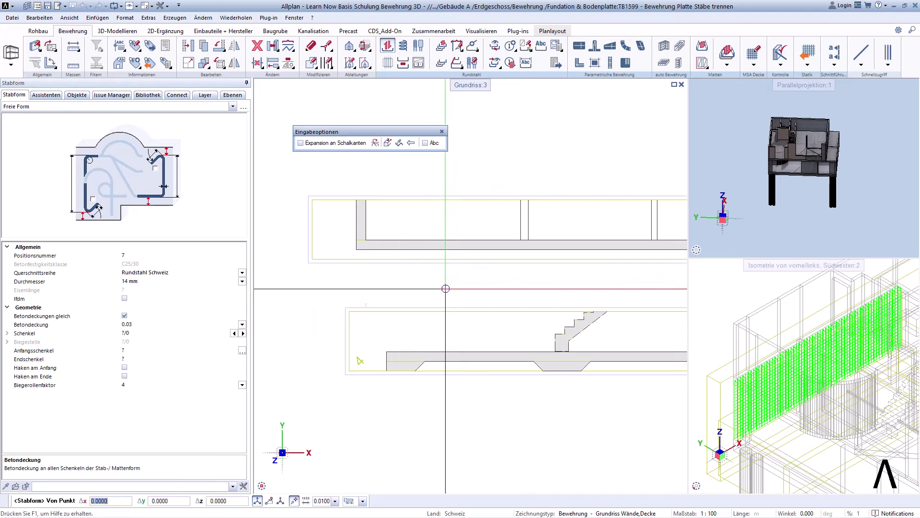
left_click(344, 250)
middle_click_drag(604, 259, 477, 252)
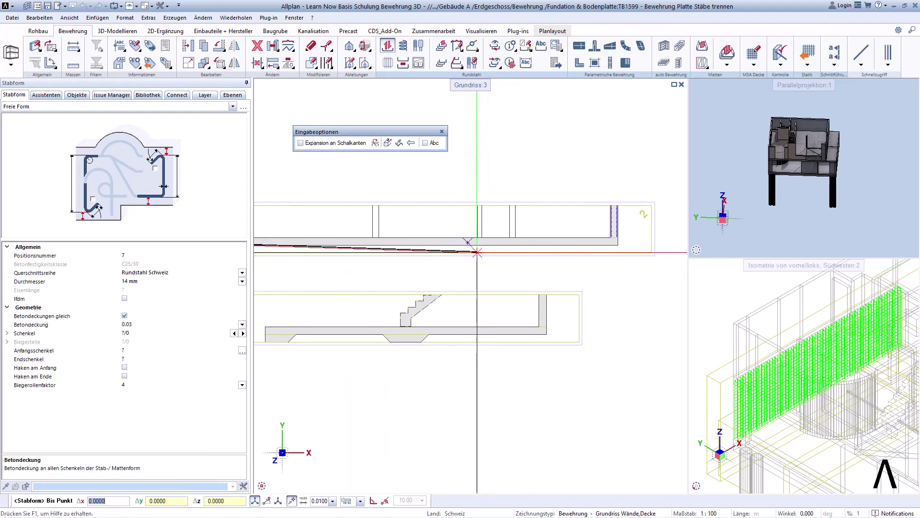
left_click(618, 245)
scroll(618, 245, "up", 3)
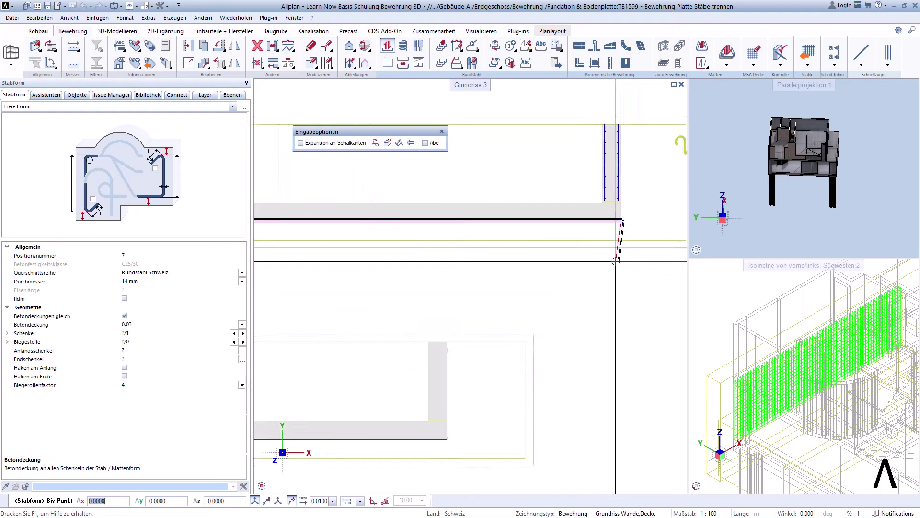
key("Escape")
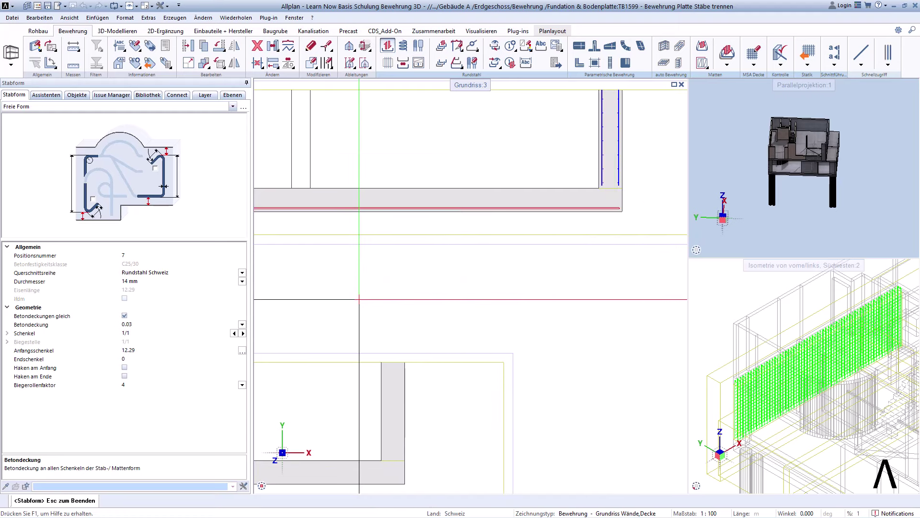
Step: Set the bar diameter to 12 mm and end the bar shape command
left_click(242, 281)
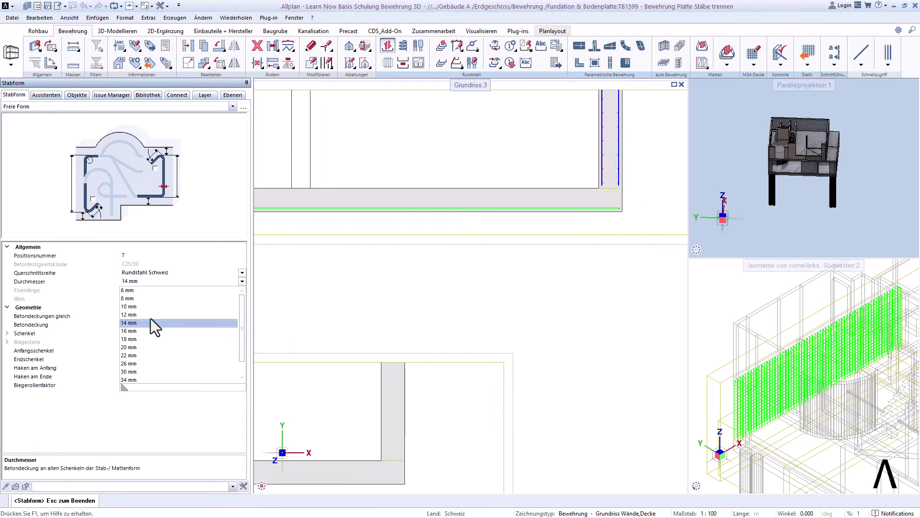
left_click(143, 320)
scroll(569, 272, "down", 2)
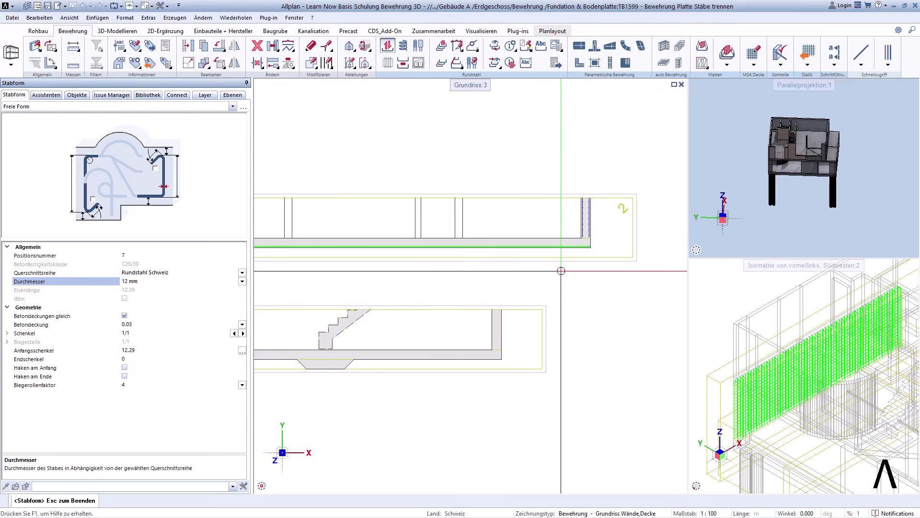
scroll(562, 271, "down", 3)
scroll(528, 283, "down", 2)
scroll(505, 292, "up", 2)
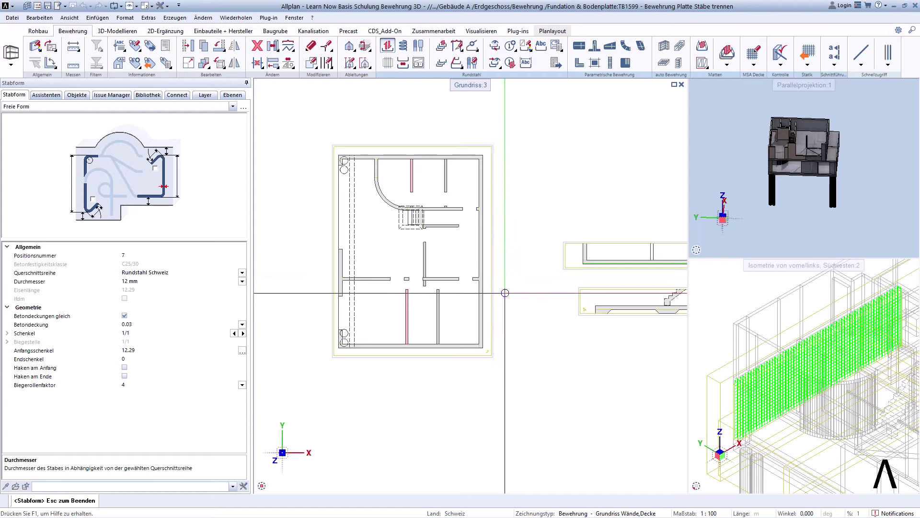
key("Escape")
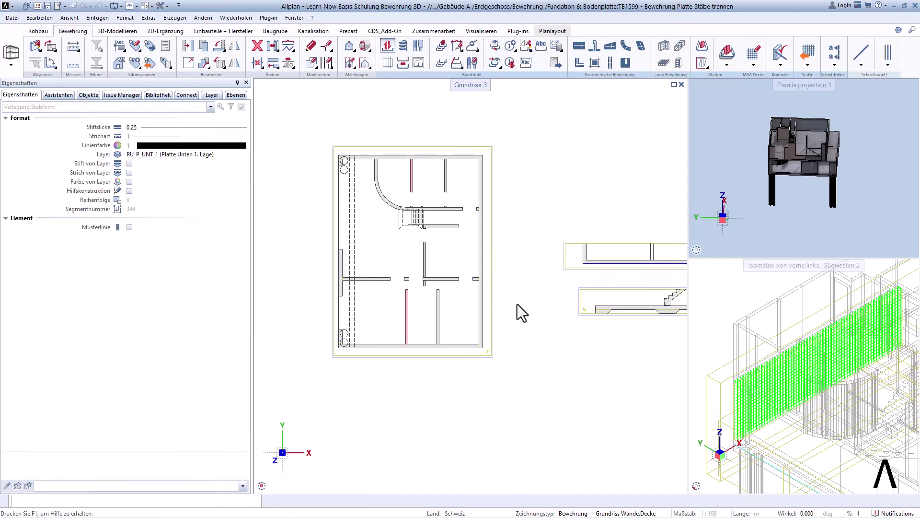
Step: Lay the 12 mm bar across the slab from corner to corner as 61 bars at 0.15 spacing
scroll(484, 347, "up", 1)
scroll(489, 350, "up", 1)
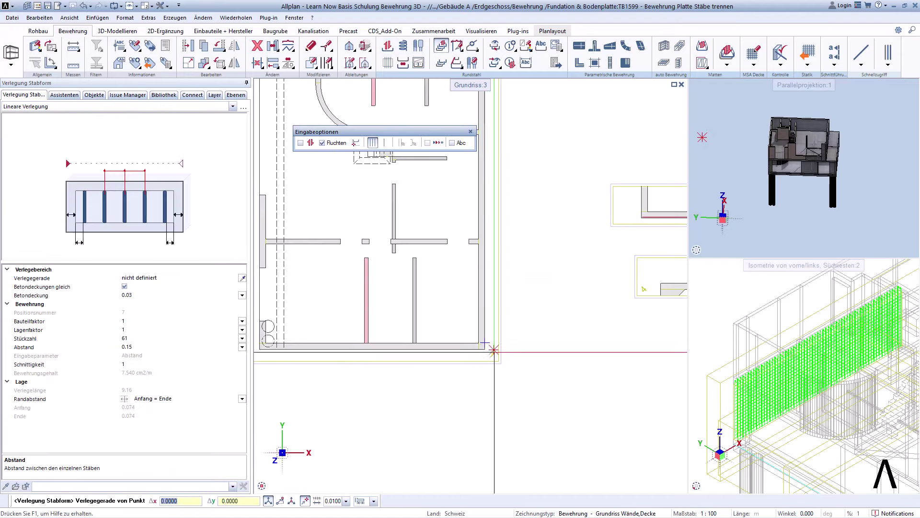
left_click(494, 351)
middle_click_drag(485, 350, 606, 333)
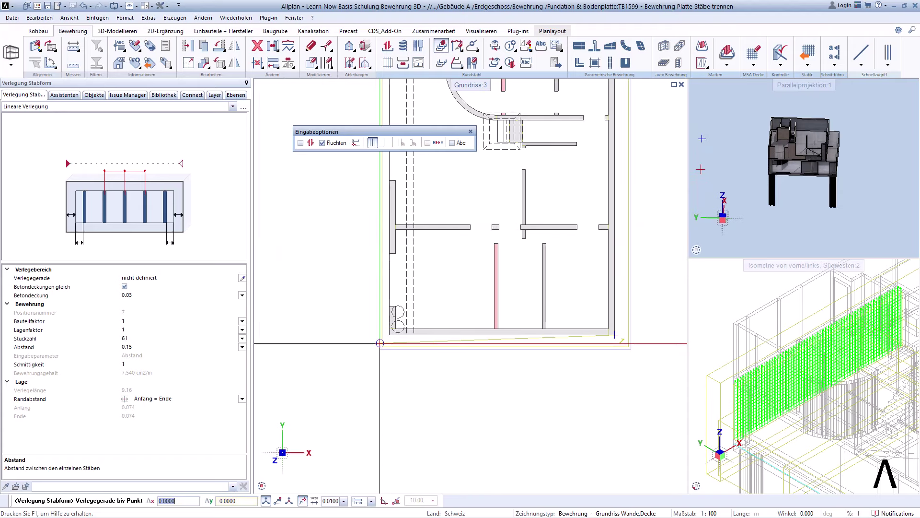
left_click(384, 330)
scroll(472, 378, "down", 1)
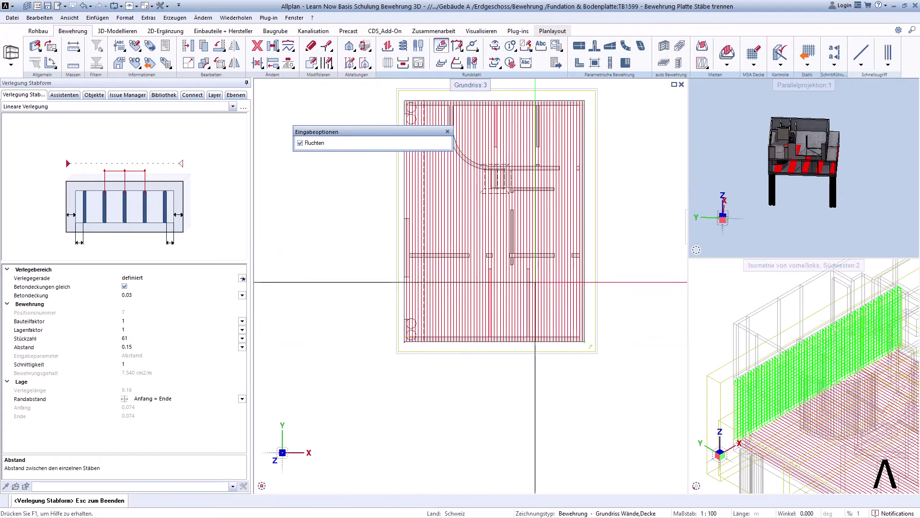
key("Escape")
scroll(492, 312, "up", 1)
Step: Launch Stäbe trennen from the Rundstahl flyout, showing Trennmodus with a 0.0600 opening
key("Escape")
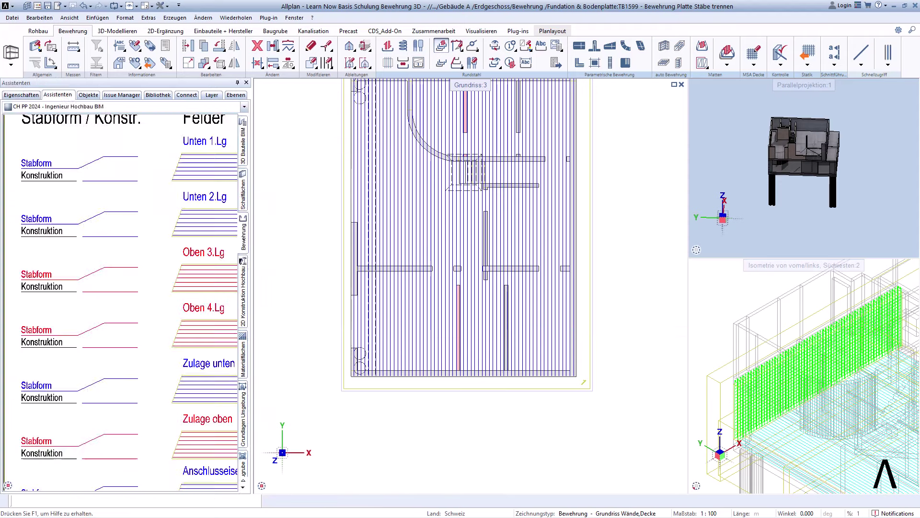
left_click(48, 218)
left_click(503, 349)
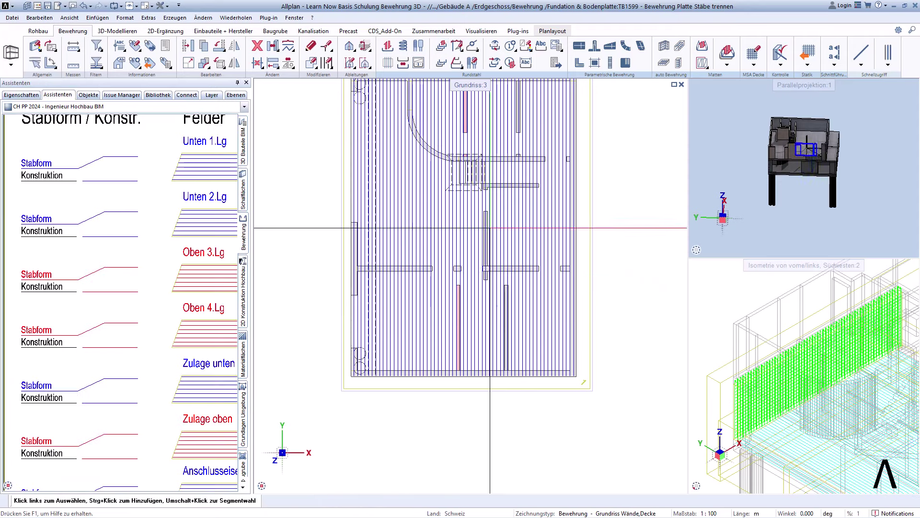
left_click(460, 47)
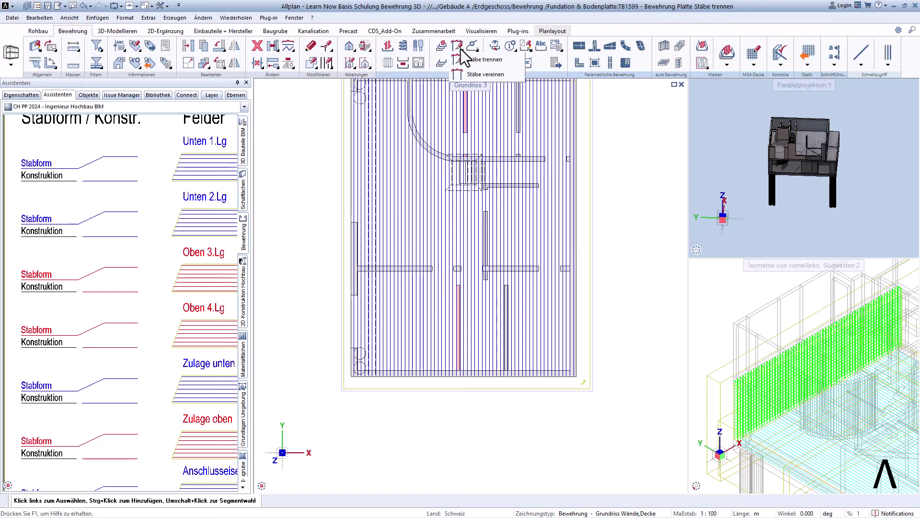
left_click(498, 62)
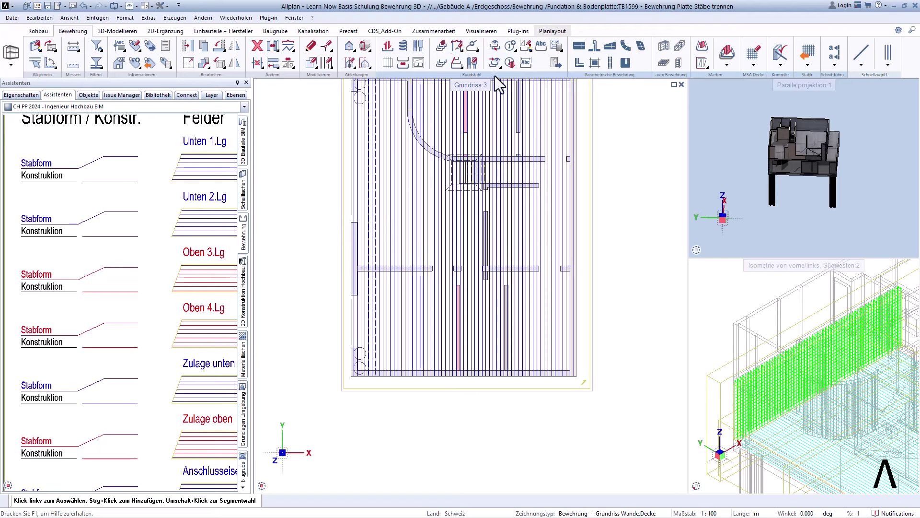
scroll(447, 276, "up", 1)
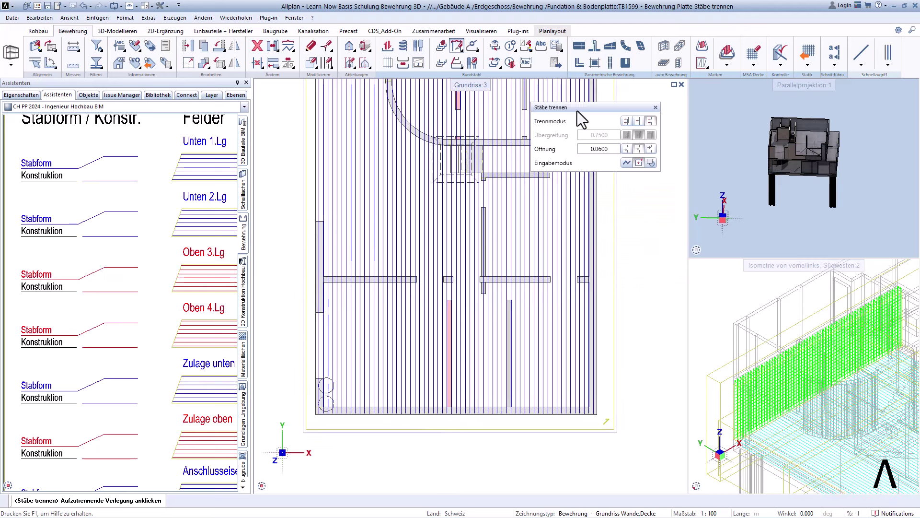
left_click_drag(577, 111, 575, 114)
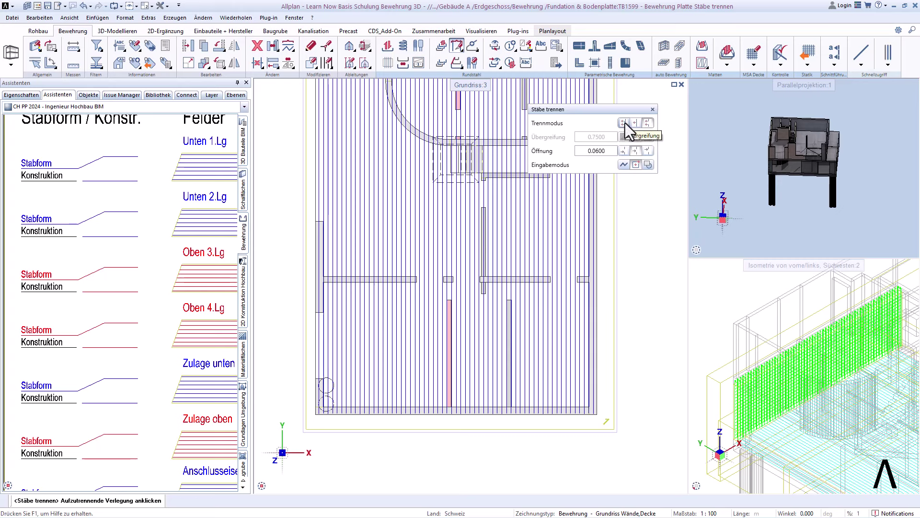
Step: Switch Stäbe trennen to Übergreifung mode with a 0.6500 lap length
left_click(625, 123)
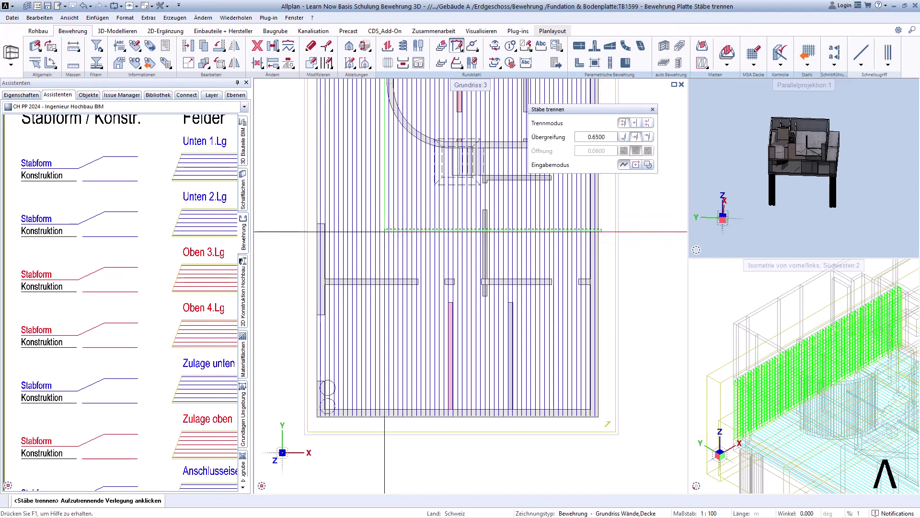
Step: Pick the slab's bar placement and cut it with a two-point Trennlinie across the slab
left_click(308, 218)
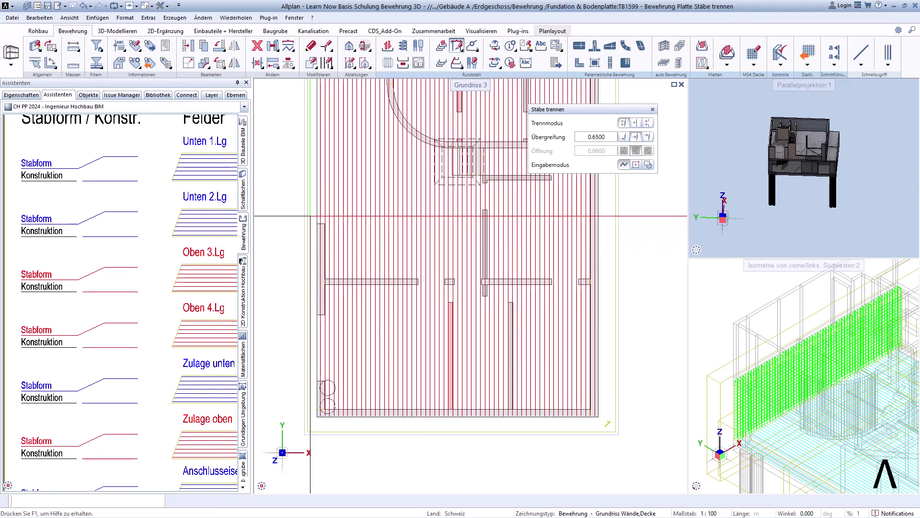
scroll(551, 297, "up", 2)
scroll(551, 296, "up", 2)
scroll(589, 283, "up", 1)
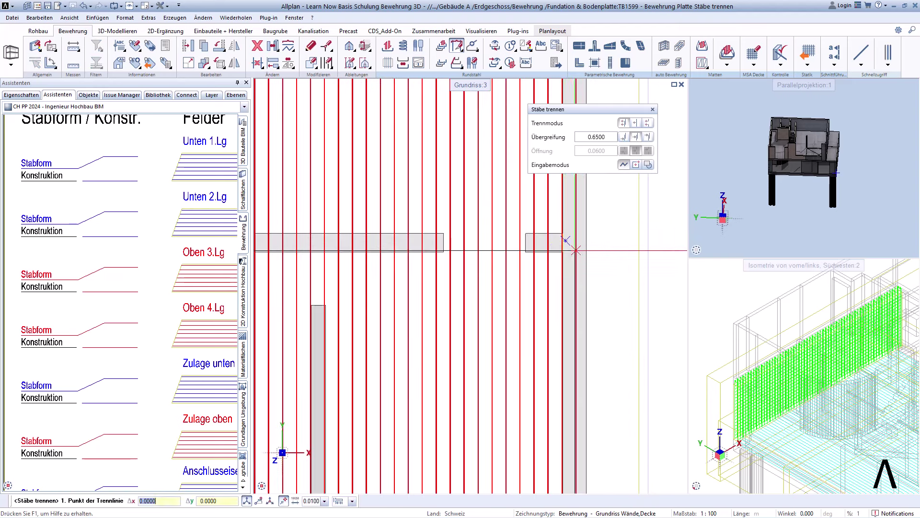
left_click(606, 243)
scroll(600, 242, "down", 3)
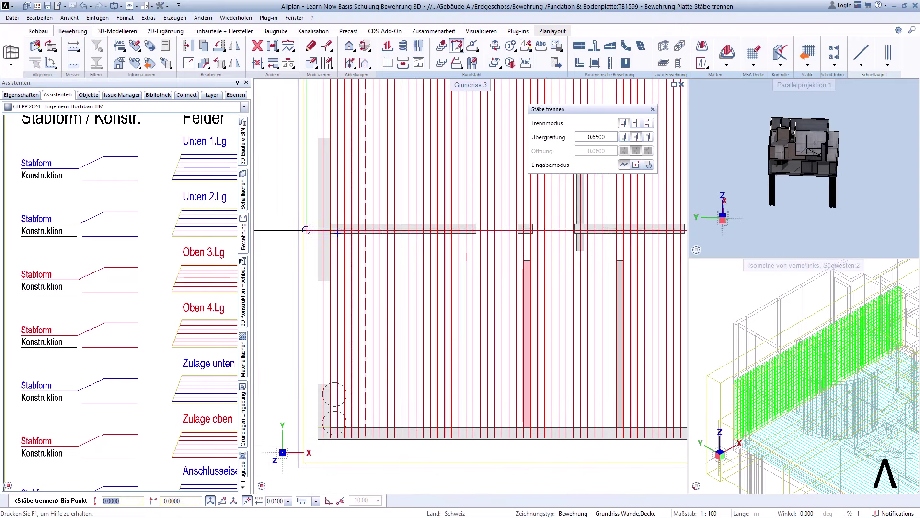
scroll(312, 228, "up", 2)
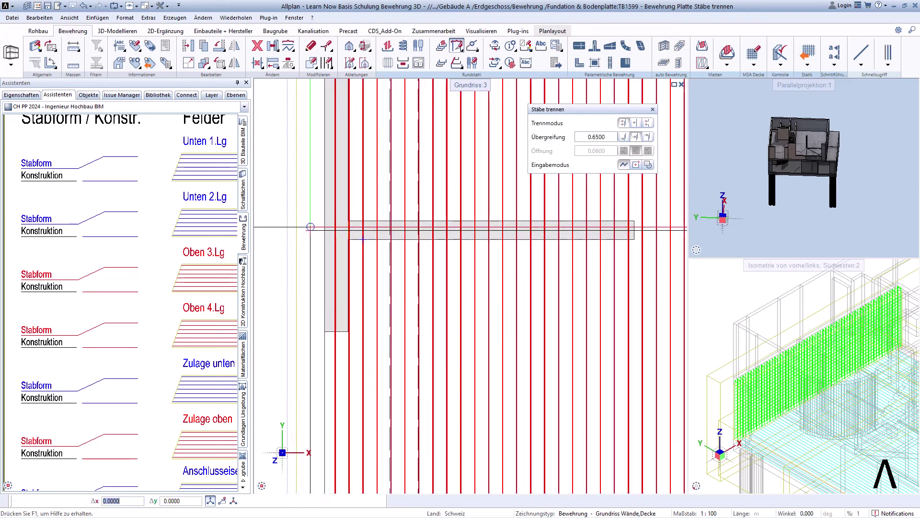
scroll(366, 267, "down", 1)
scroll(380, 261, "down", 1)
scroll(376, 261, "down", 1)
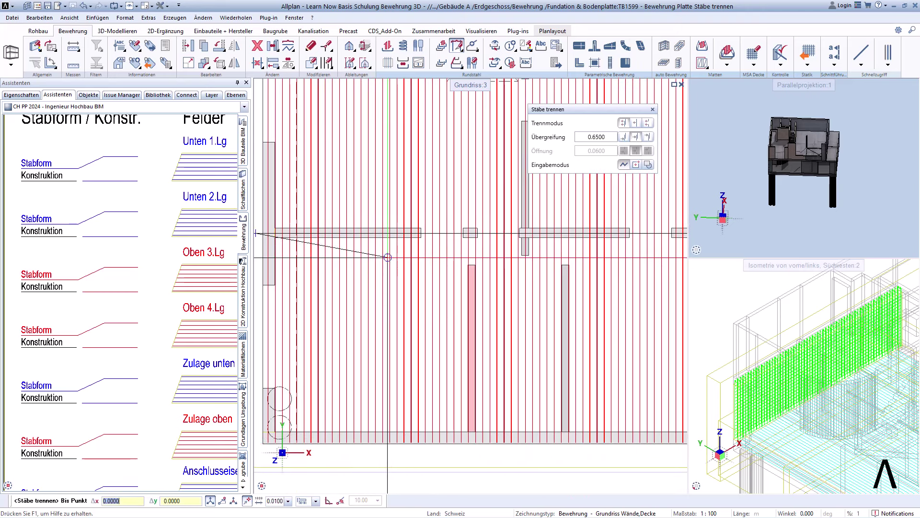
left_click(388, 257)
scroll(432, 265, "down", 1)
key("Escape")
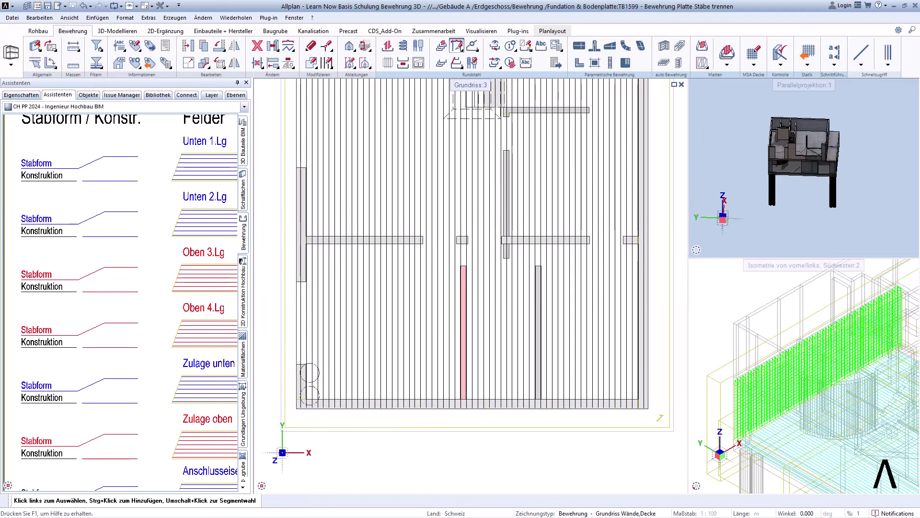
Step: Reduce the Platte Unten 1. Lage placement display to a single representative bar
left_click(449, 280)
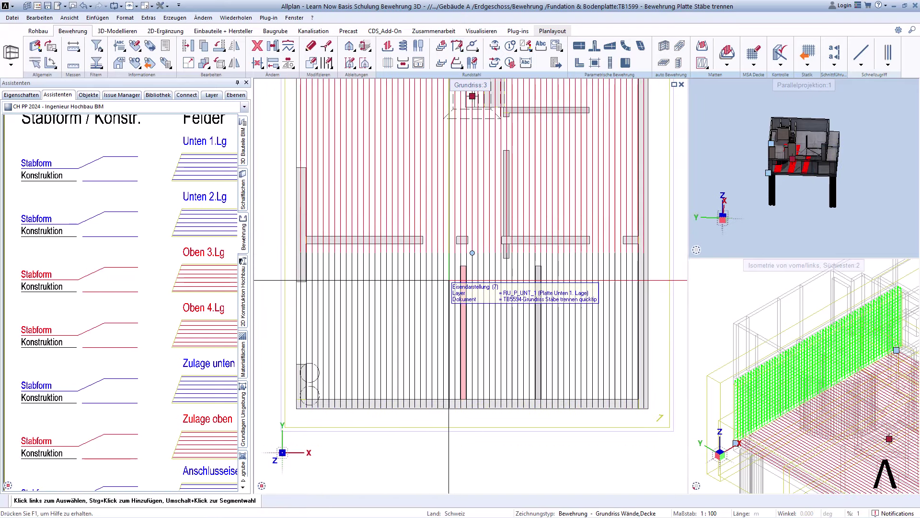
key("Escape")
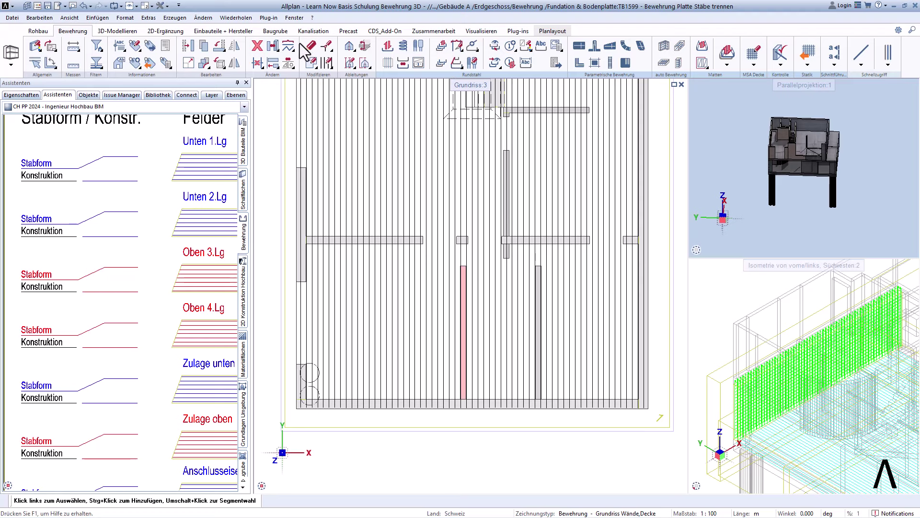
left_click(494, 47)
scroll(347, 236, "up", 2)
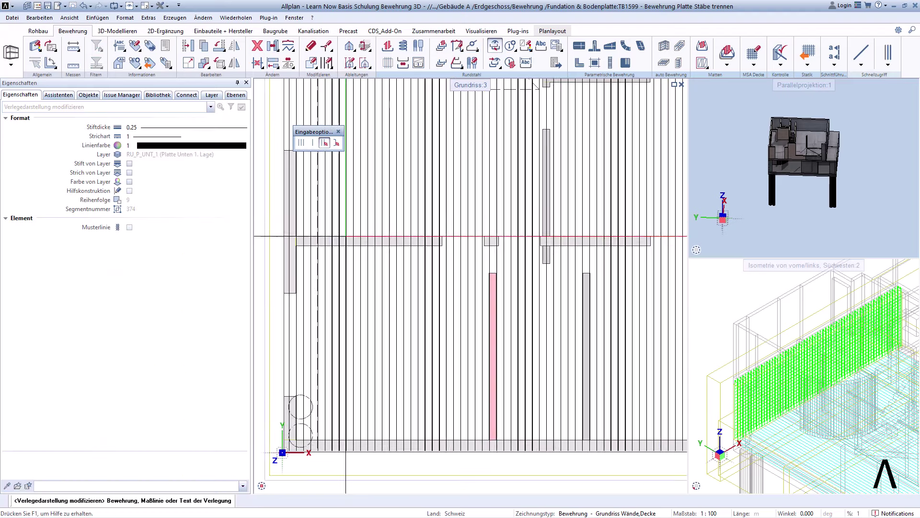
left_click(383, 271)
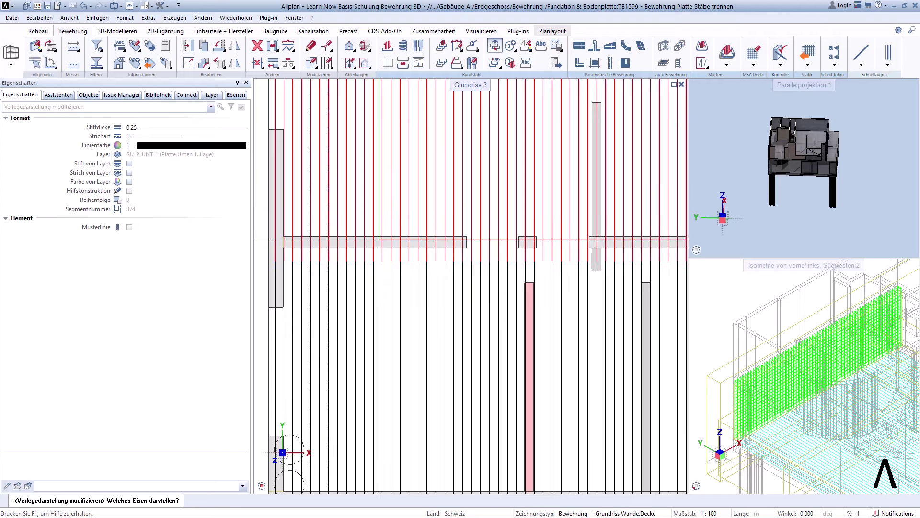
left_click(374, 195)
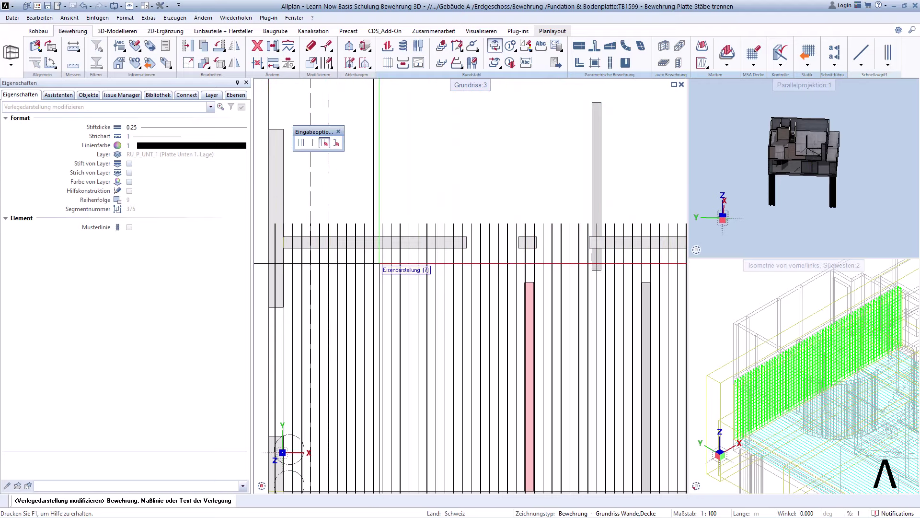
left_click(326, 259)
left_click(382, 259)
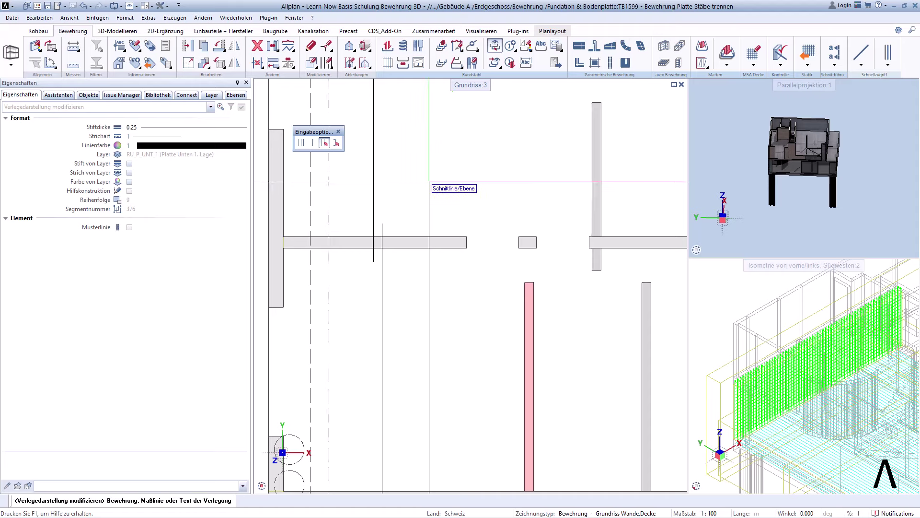
scroll(431, 210, "down", 2)
Step: Undo the display change so every slab bar line shows again, and recentre the plan
key("Escape")
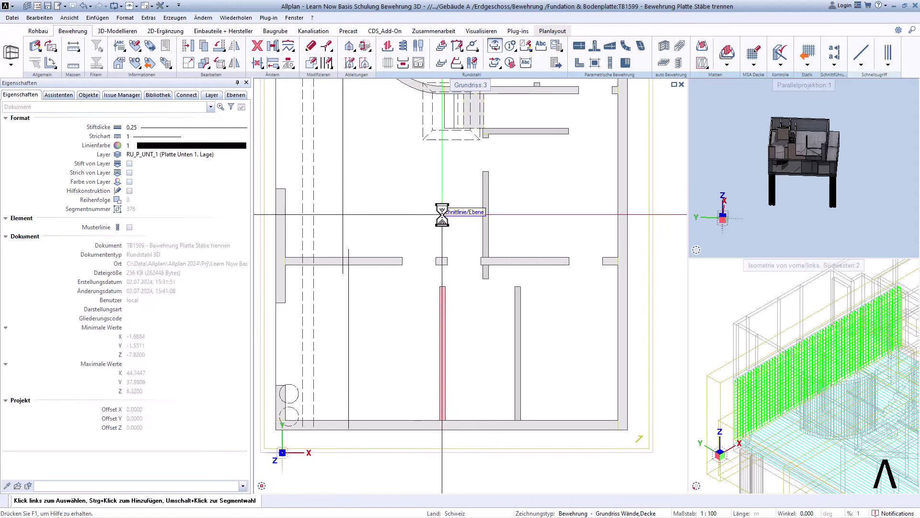
left_click(57, 94)
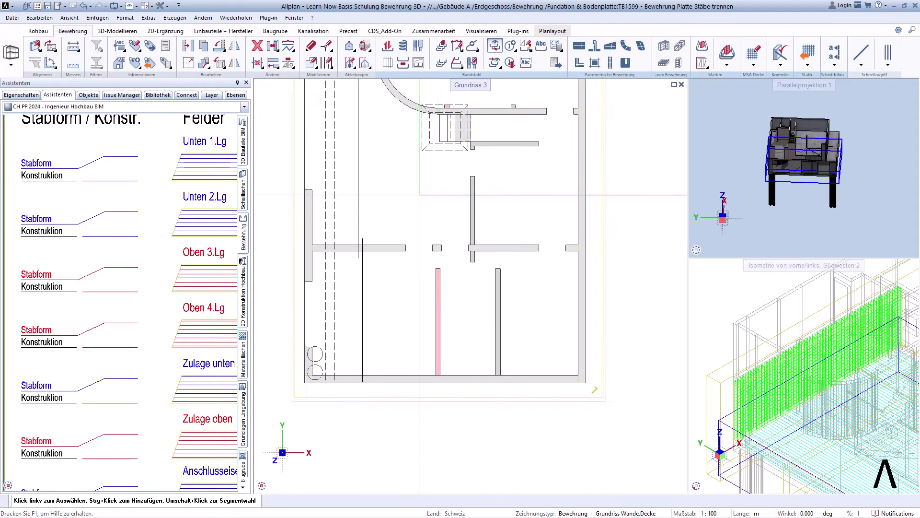
left_click(82, 6)
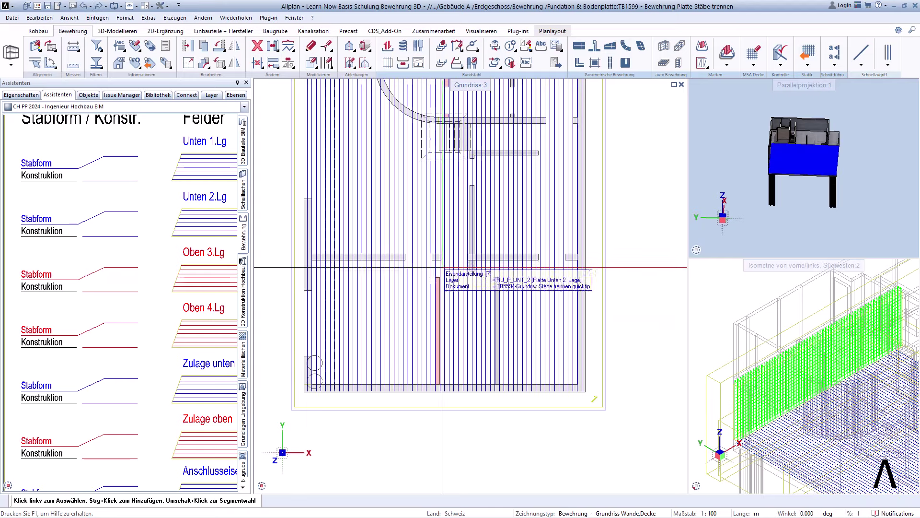
middle_click_drag(440, 203, 466, 249)
left_click(862, 53)
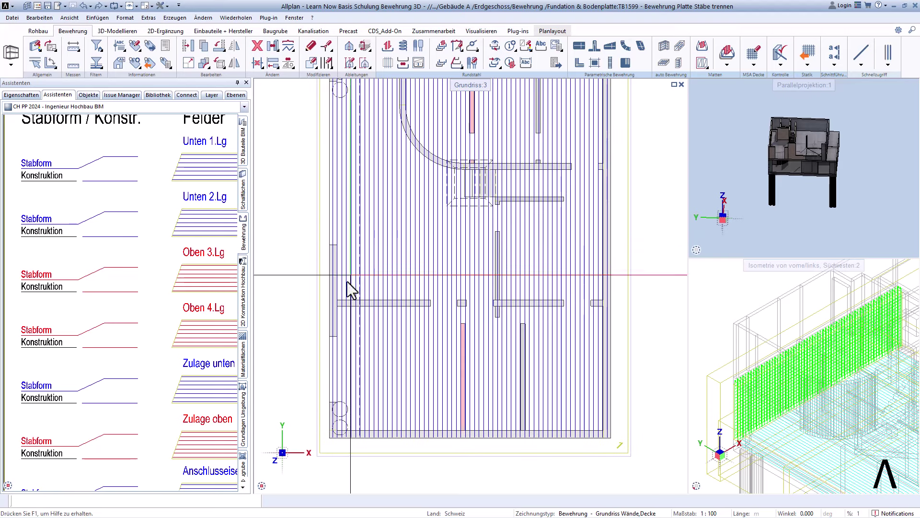
Step: Draw a stepped plain line across the slab's middle to mark where bars will split
left_click(276, 301)
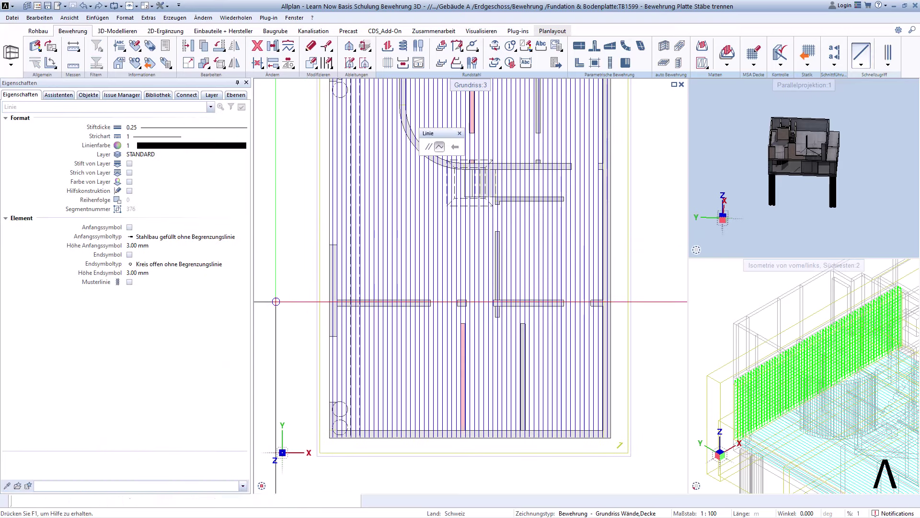
scroll(431, 298, "up", 2)
scroll(430, 299, "up", 2)
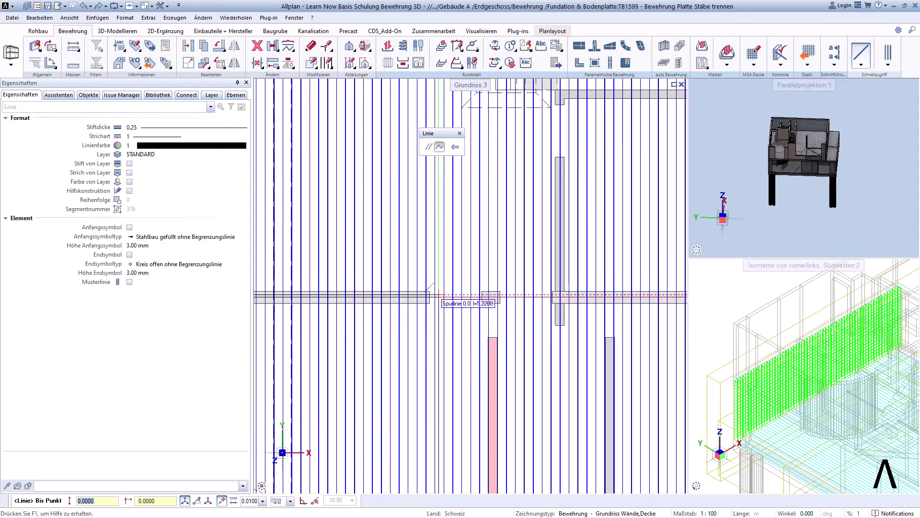
scroll(448, 267, "down", 1)
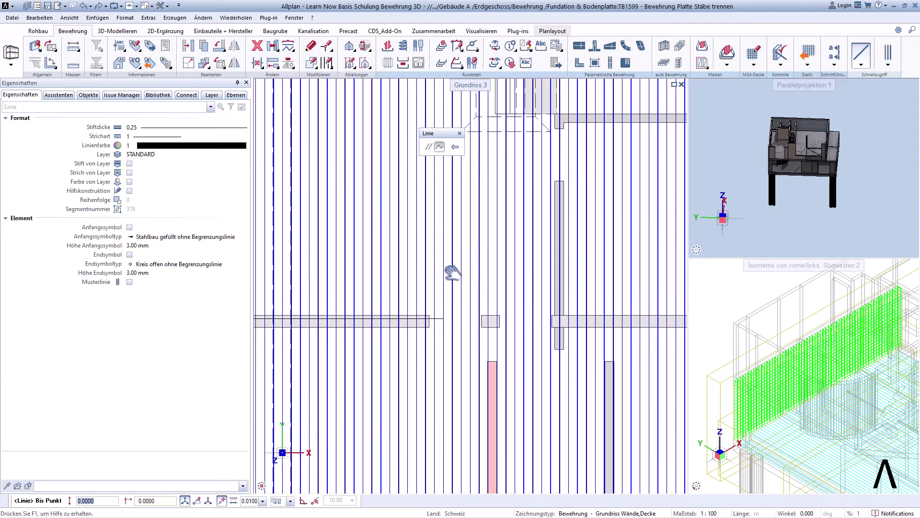
scroll(460, 249, "down", 1)
scroll(609, 253, "down", 1)
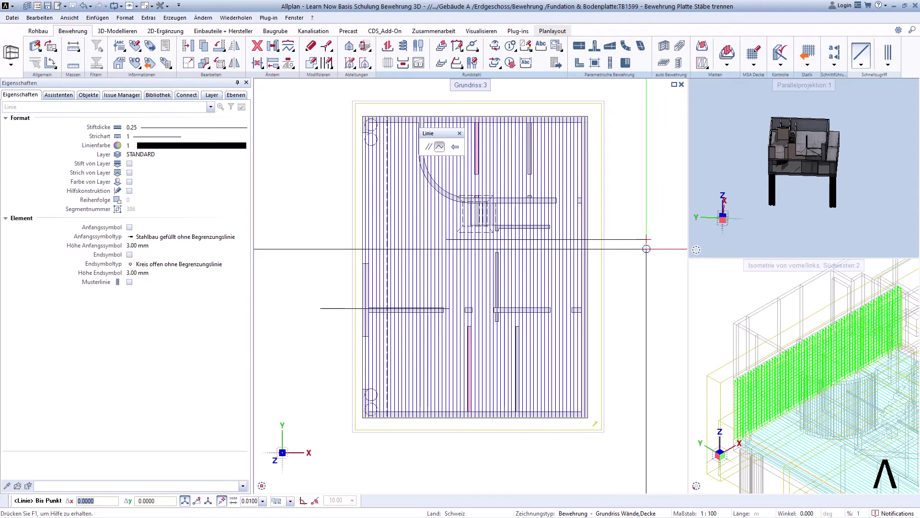
key("Escape")
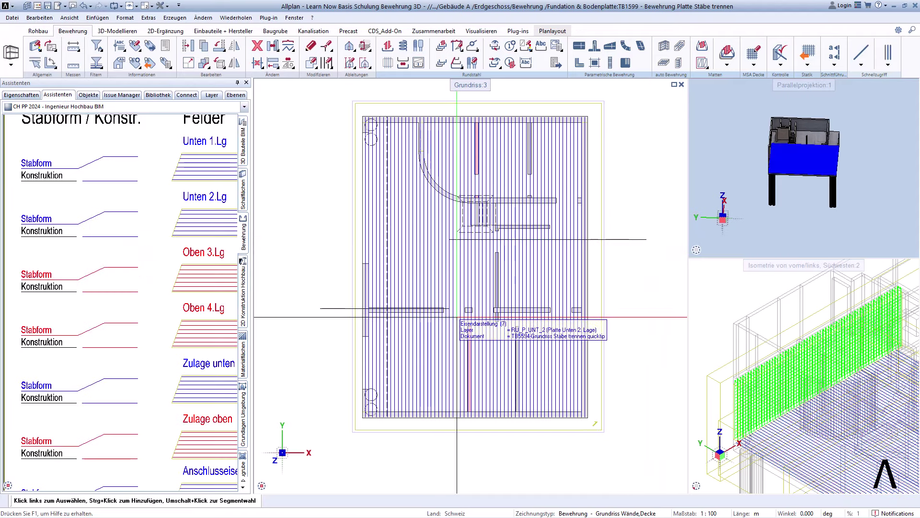
scroll(456, 317, "up", 2)
scroll(452, 313, "up", 1)
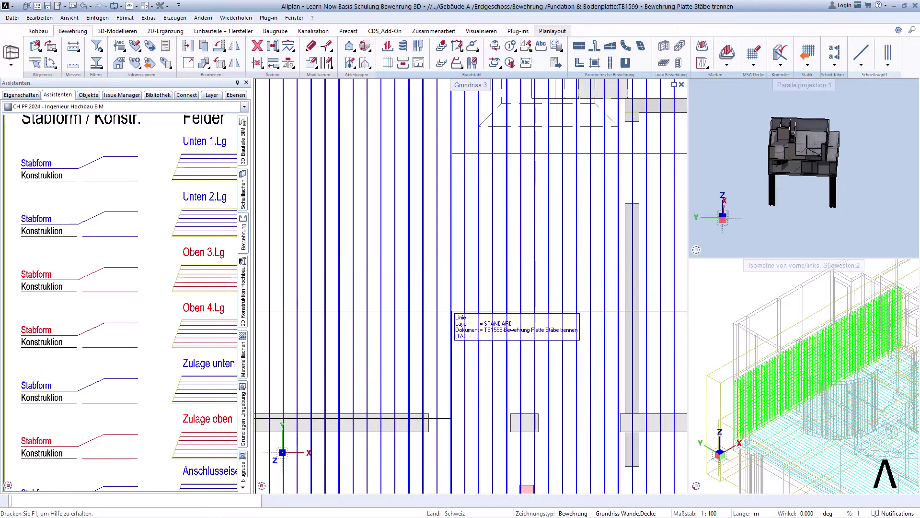
left_click(452, 311)
left_click(451, 417)
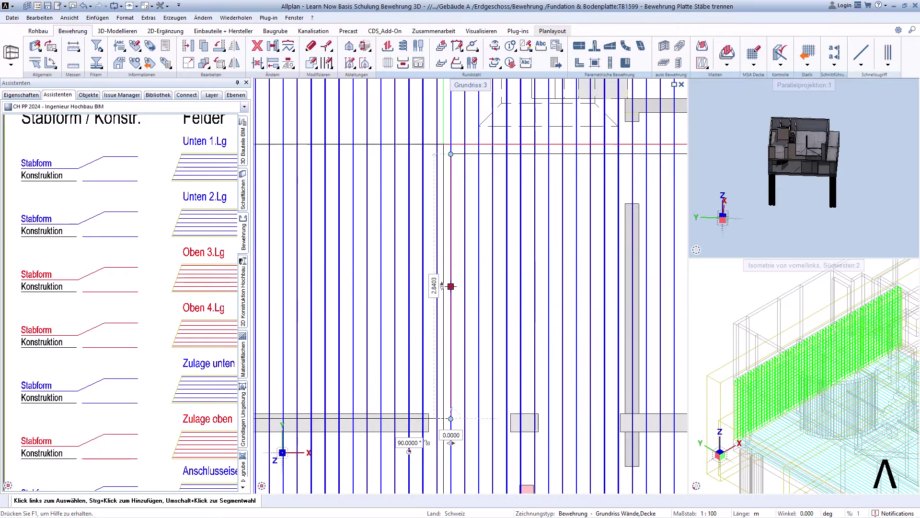
left_click(451, 153)
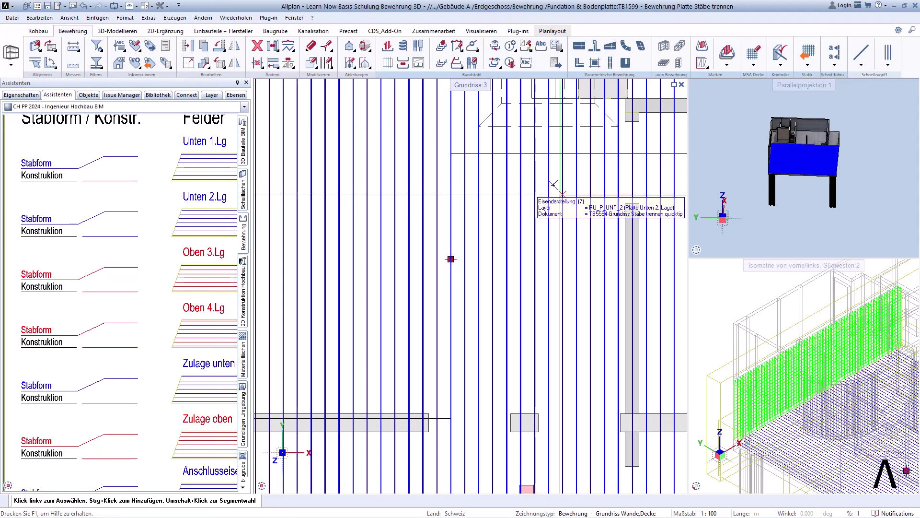
left_click(451, 259)
key("Escape")
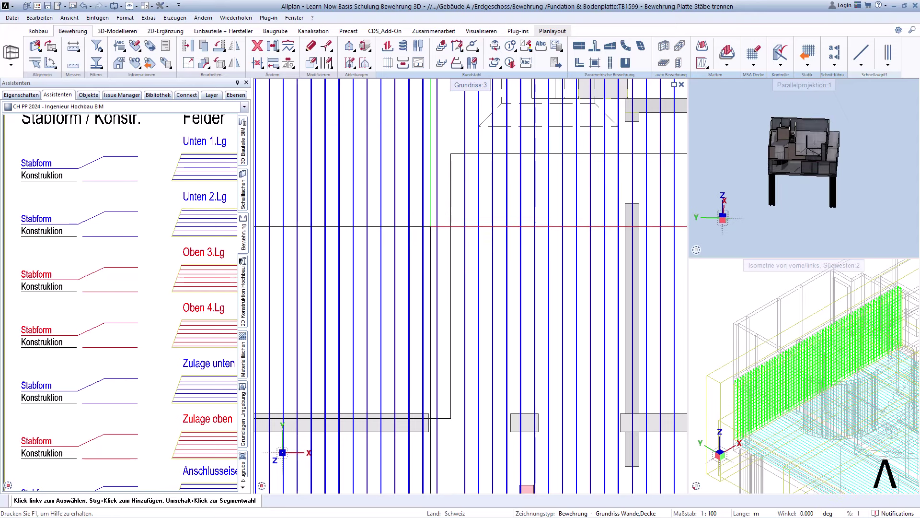
left_click(437, 224)
scroll(460, 224, "down", 1)
scroll(467, 224, "down", 1)
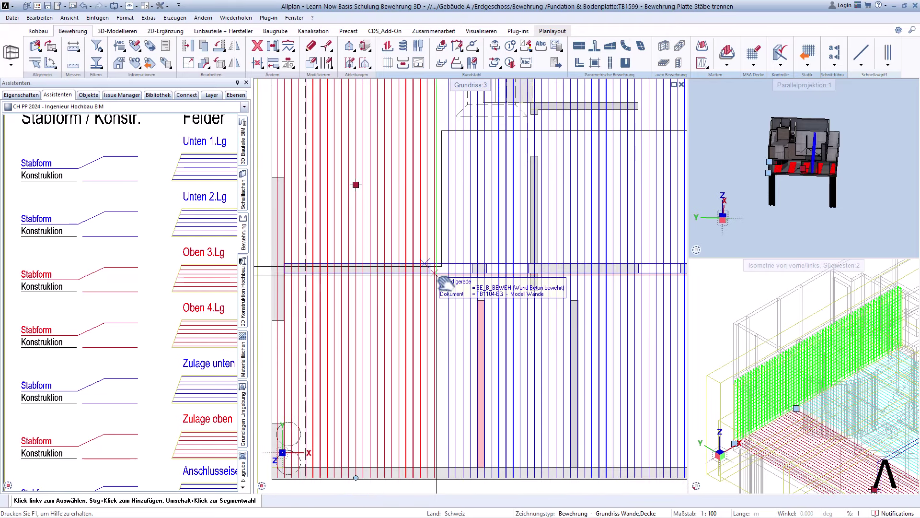
scroll(468, 226, "down", 2)
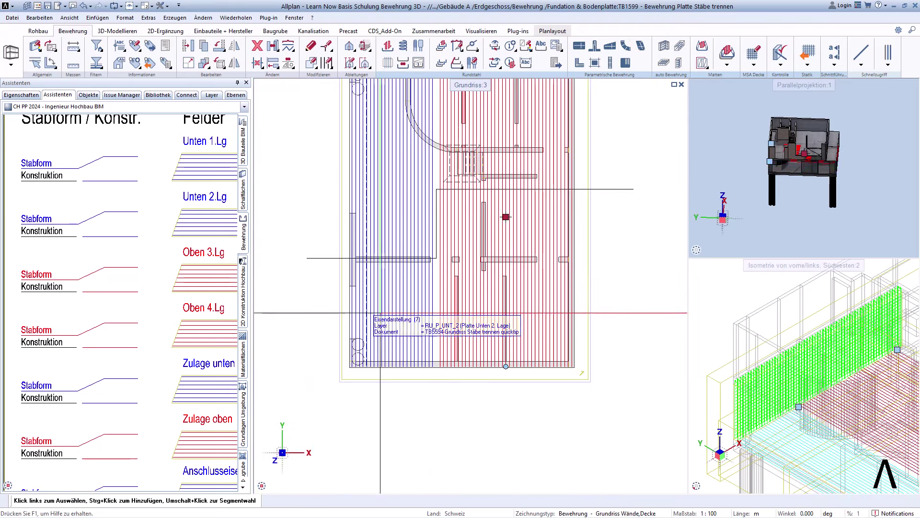
scroll(506, 316, "down", 2)
key("Escape")
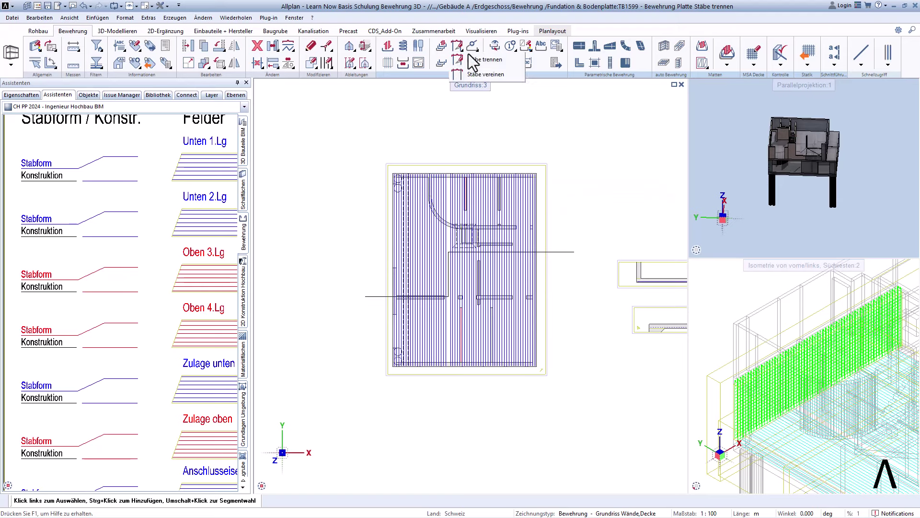
Step: Start Stäbe trennen with a 0.65 Übergreifung and Polygonzug as the input mode
left_click(452, 45)
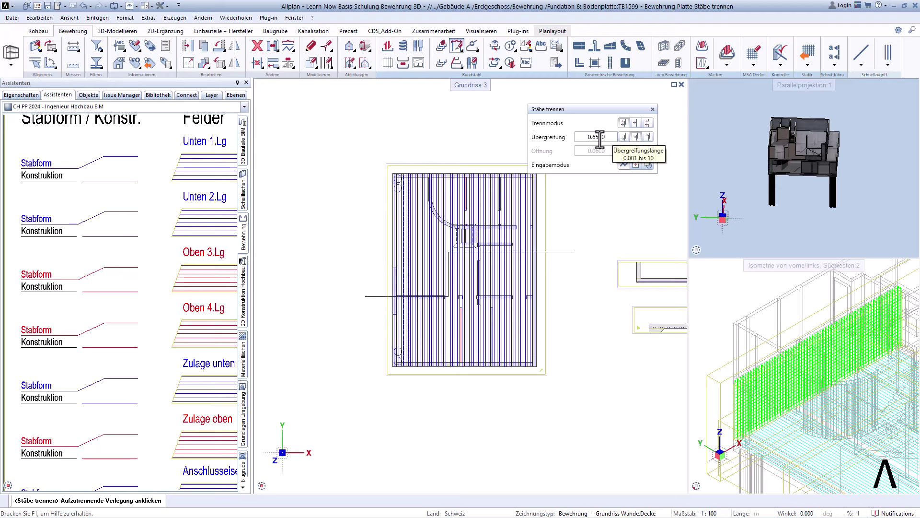
left_click(623, 164)
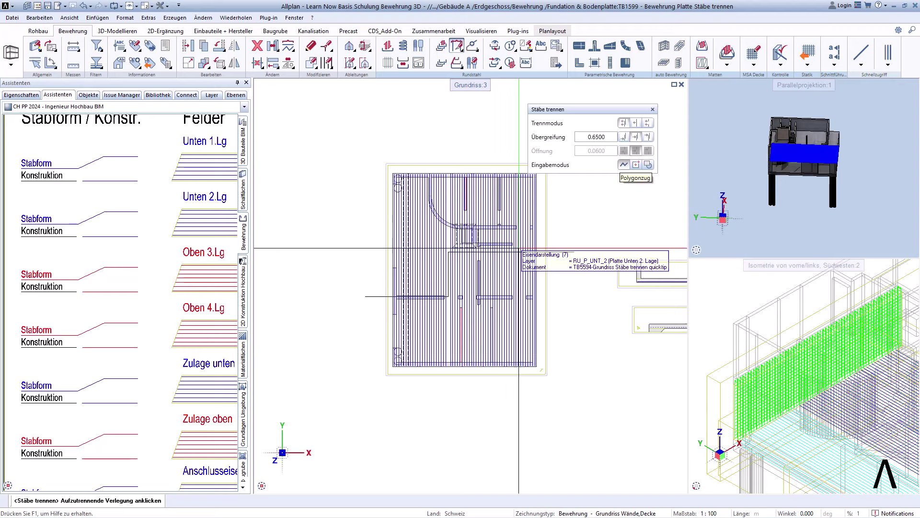
scroll(519, 247, "up", 2)
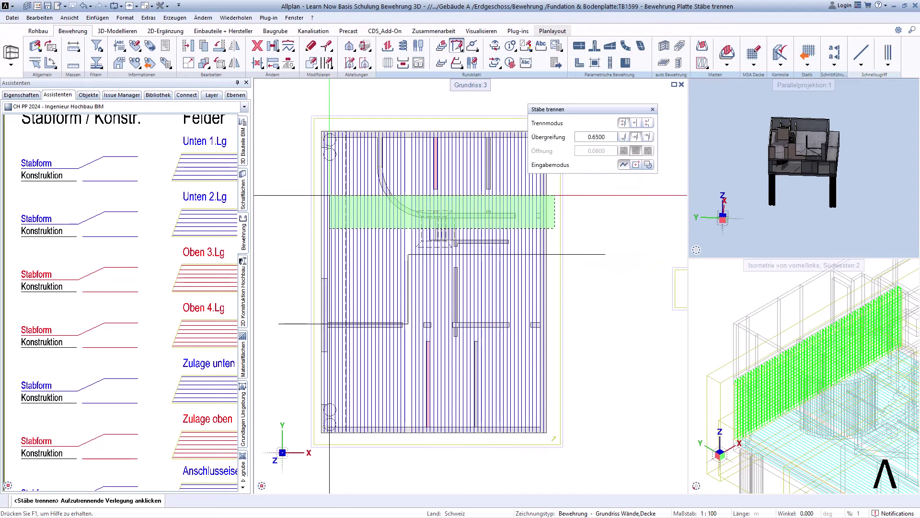
left_click(341, 246)
scroll(278, 323, "up", 3)
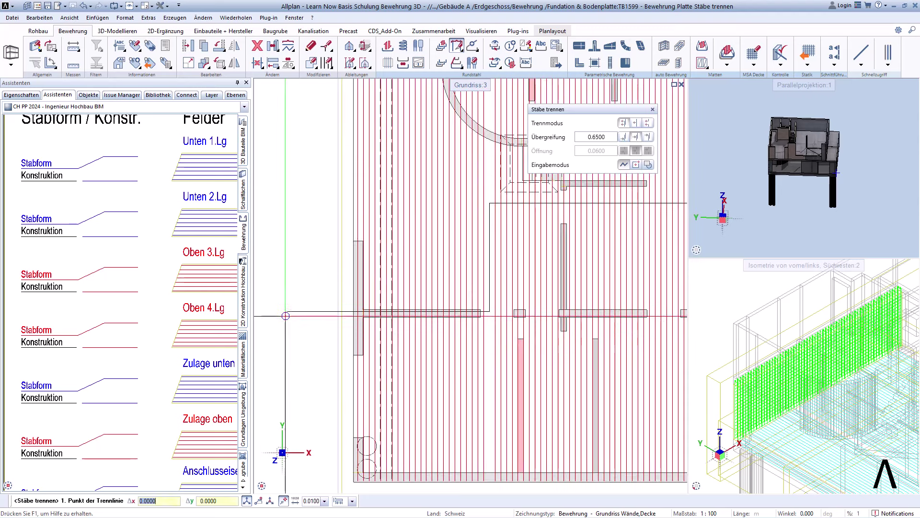
left_click(286, 311)
scroll(509, 315, "up", 2)
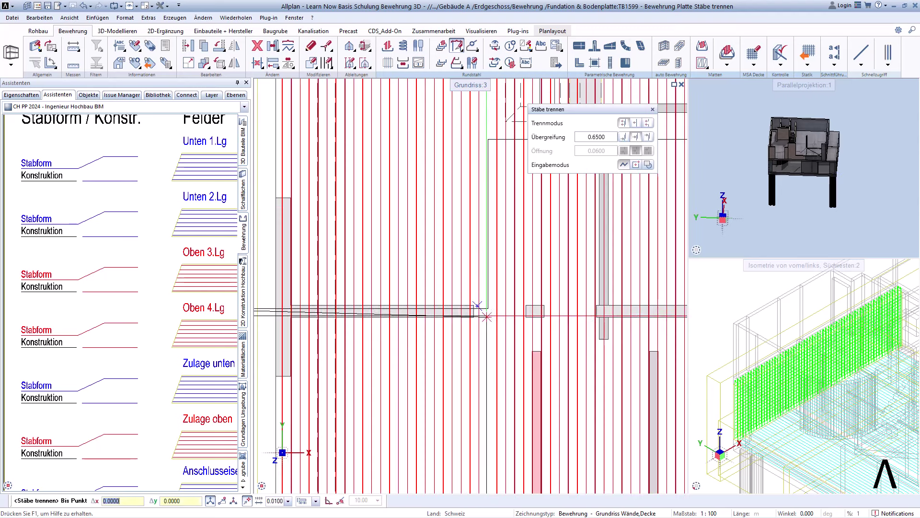
middle_click_drag(489, 307, 485, 390)
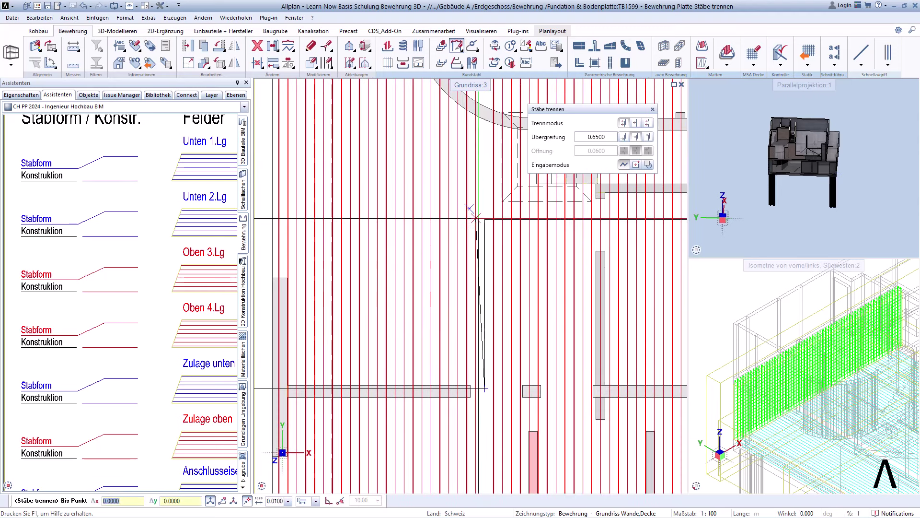
middle_click_drag(485, 219, 468, 257)
scroll(487, 242, "down", 2)
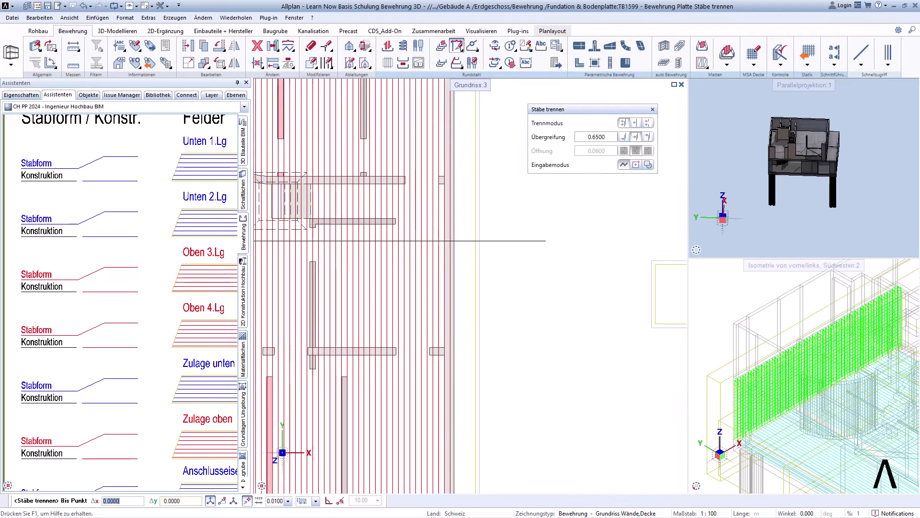
scroll(547, 241, "down", 2)
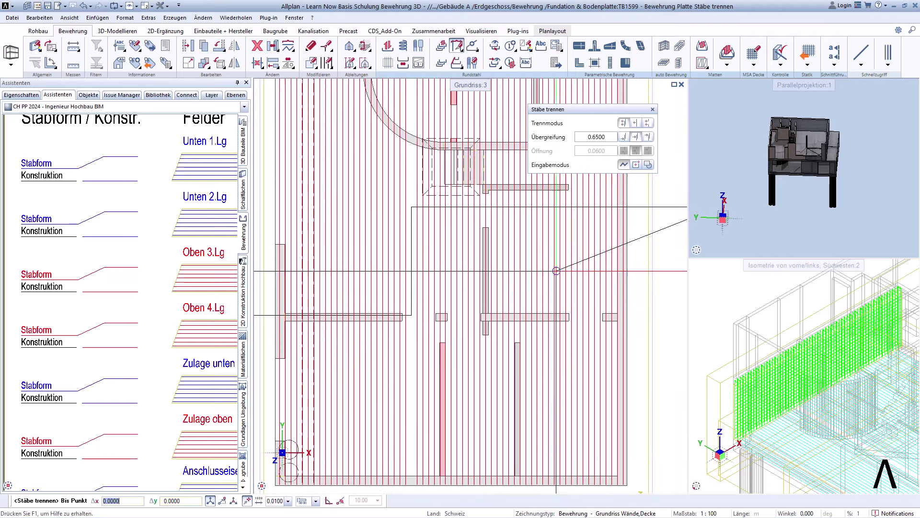
left_click(546, 241)
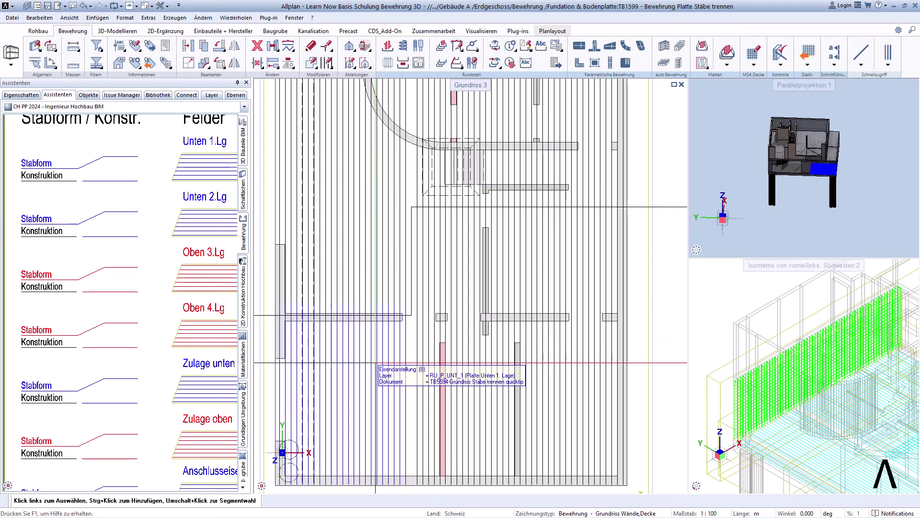
left_click(376, 363)
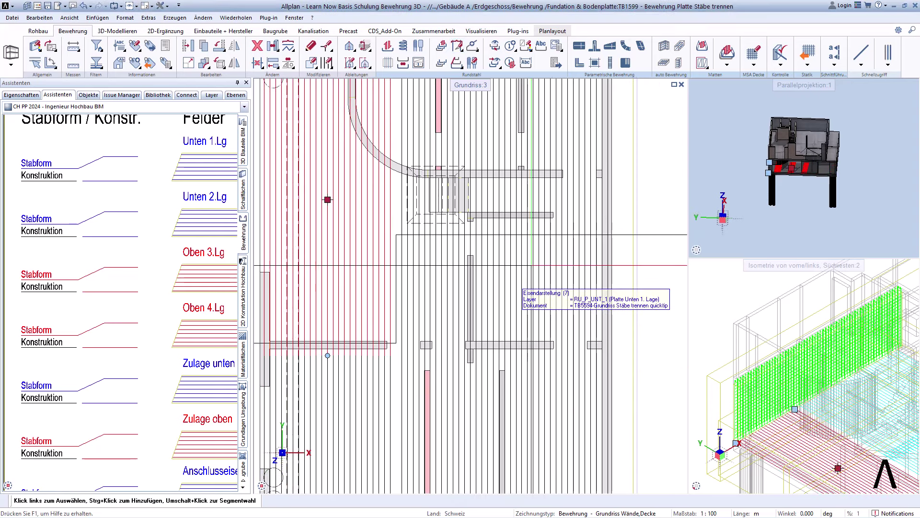
left_click(520, 280)
left_click(551, 202)
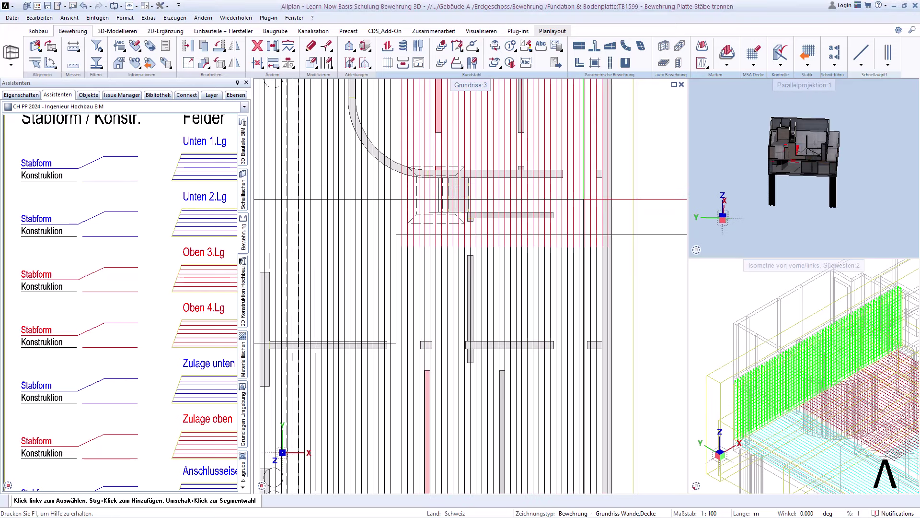
Step: Give the upper, lower and remaining split bottom-layer bar runs a simplified representative-bar display
left_click(494, 46)
middle_click_drag(331, 250, 436, 186)
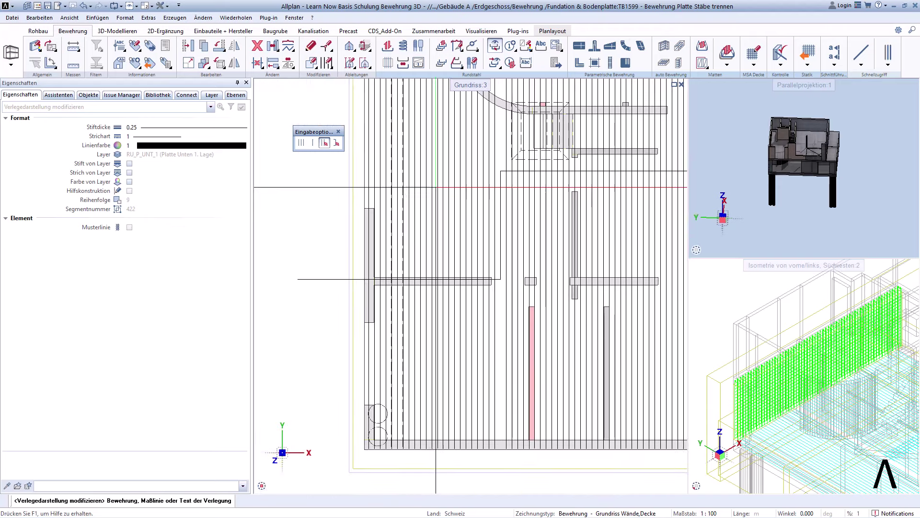
left_click(432, 231)
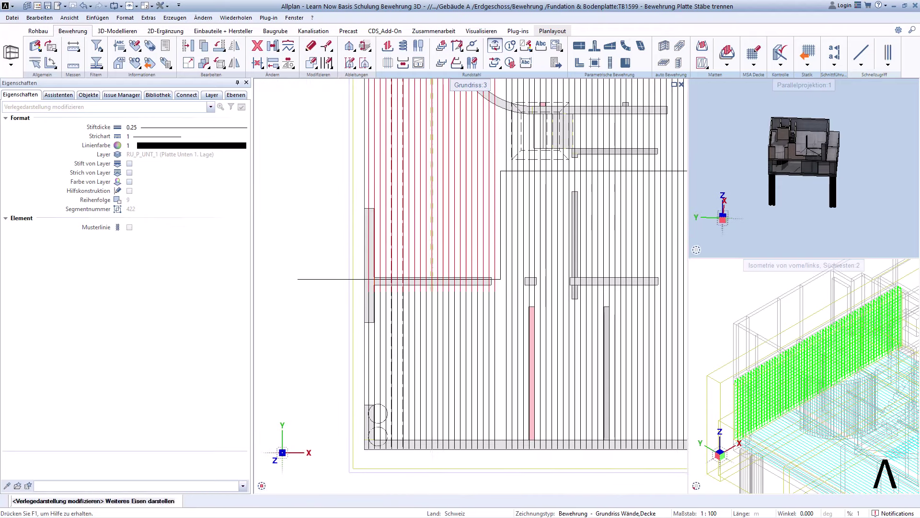
scroll(430, 321, "up", 3)
left_click(430, 321)
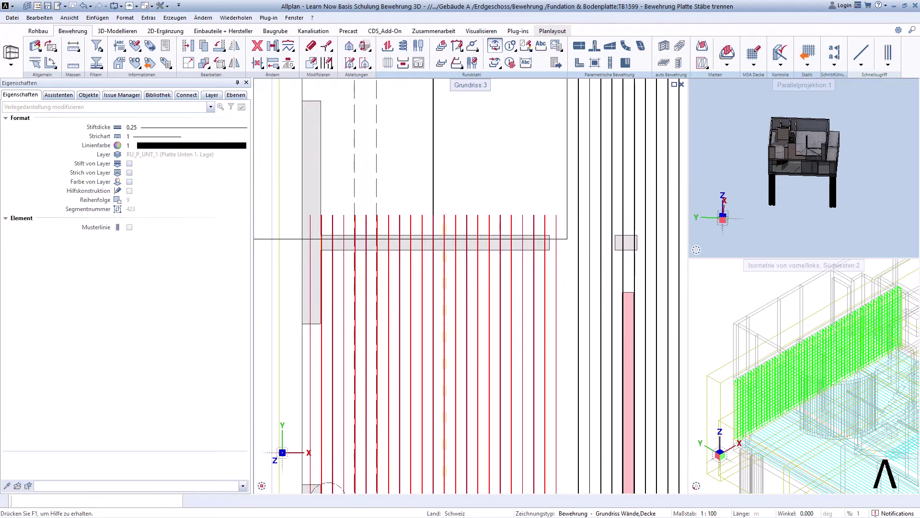
scroll(429, 321, "down", 3)
left_click(613, 193)
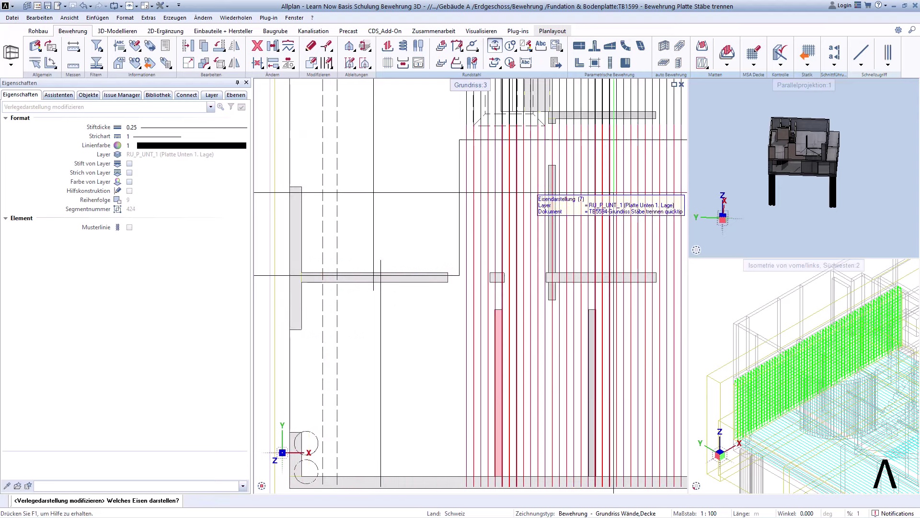
middle_click_drag(614, 192, 566, 244)
left_click(566, 245)
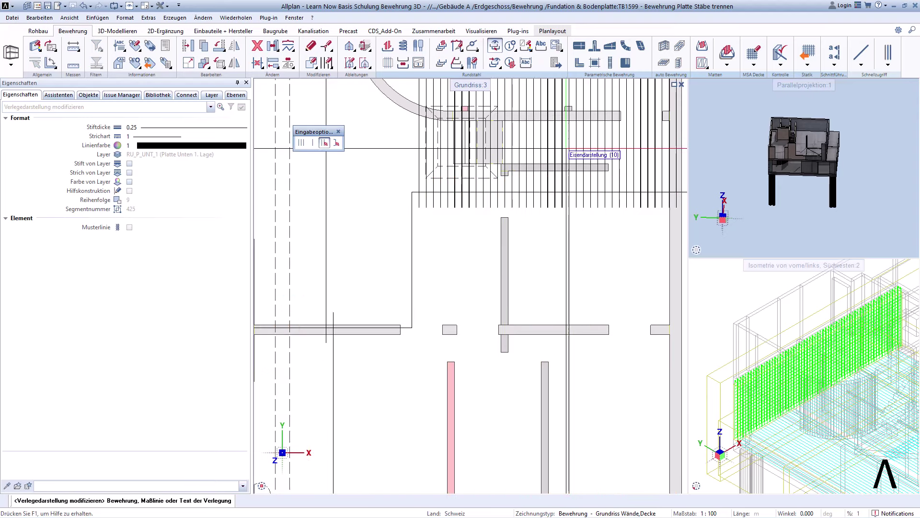
key("Escape")
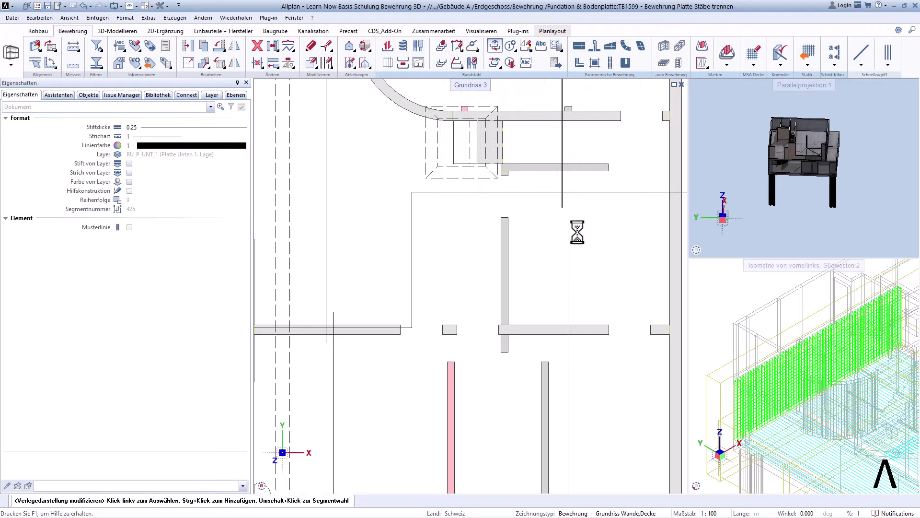
key("Escape")
scroll(510, 275, "down", 3)
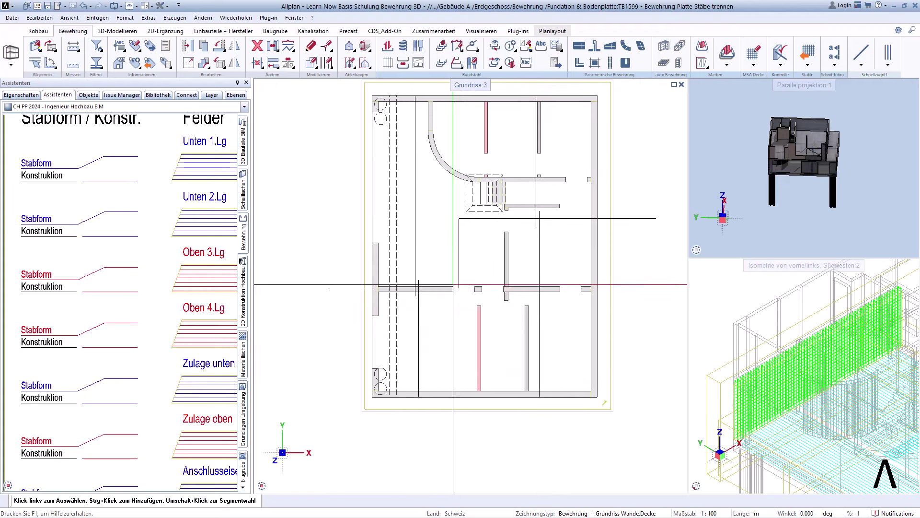
Step: Copy an existing element's format (blue, layer RU_P_UNT_2, segment 246) onto the placement lines
middle_click_drag(590, 318, 532, 321)
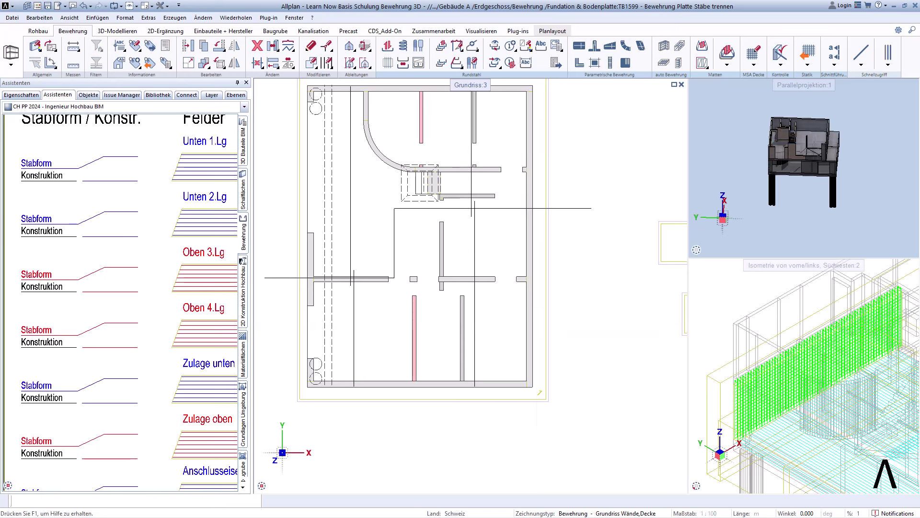
left_click(310, 46)
left_click(478, 289)
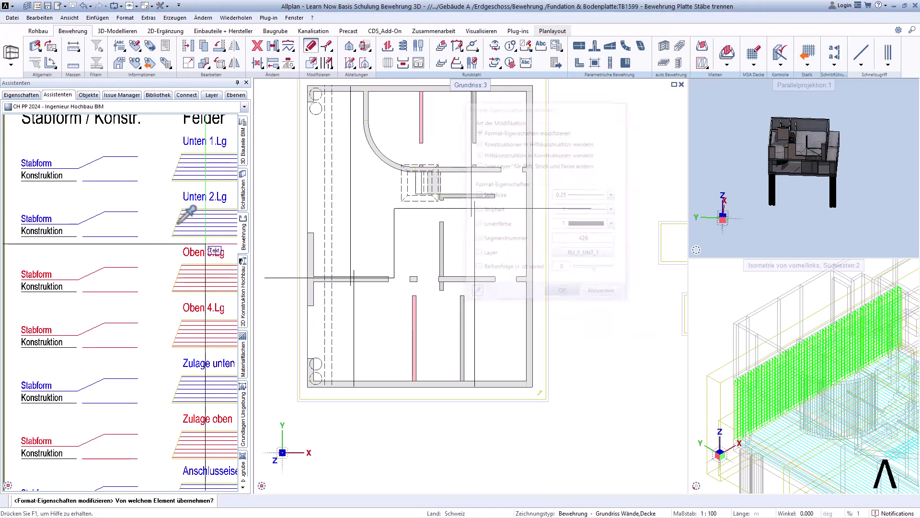
left_click(120, 212)
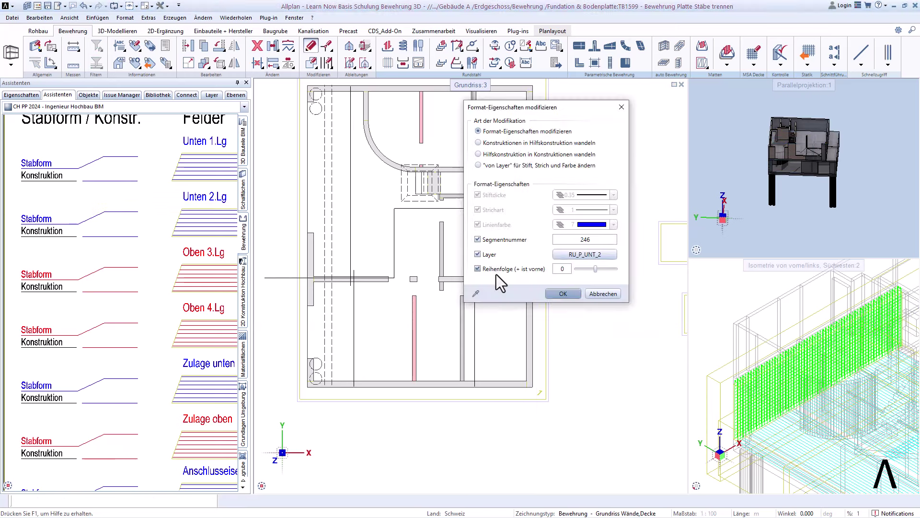
left_click(563, 294)
scroll(345, 326, "up", 3)
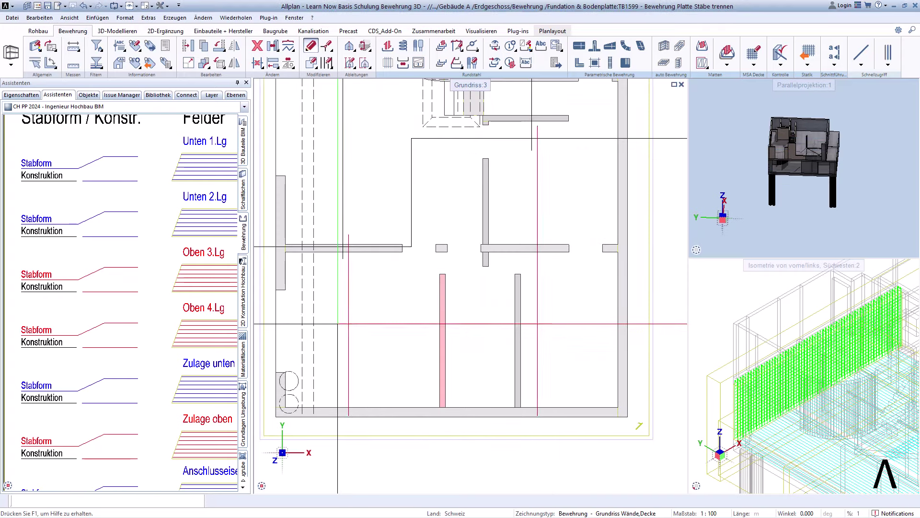
middle_click_drag(493, 207, 506, 335)
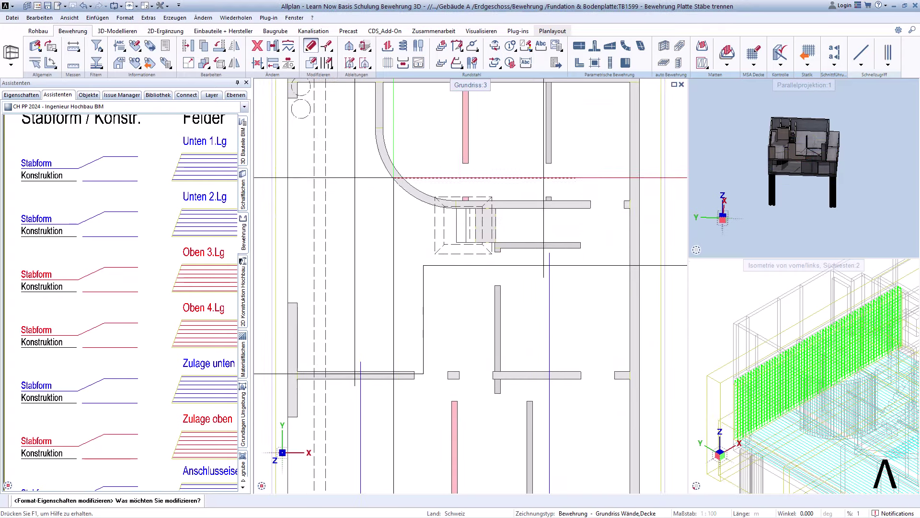
Step: Pan and zoom onto the mesh section with its openings and widen the plan window
scroll(387, 209, "down", 2)
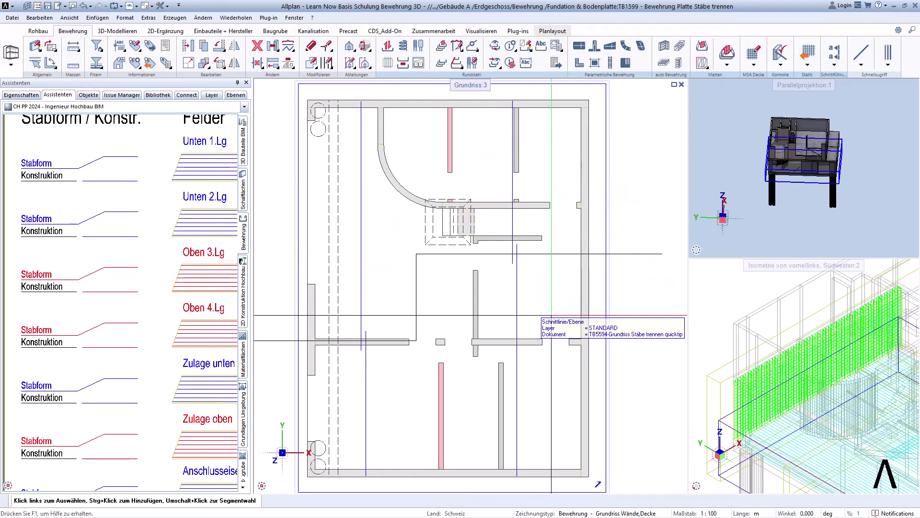
middle_click_drag(552, 316, 496, 299)
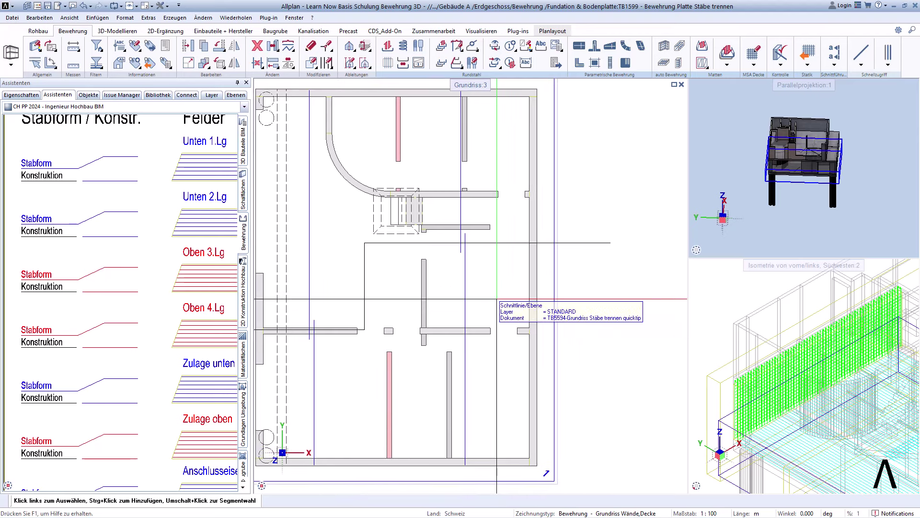
scroll(497, 299, "down", 2)
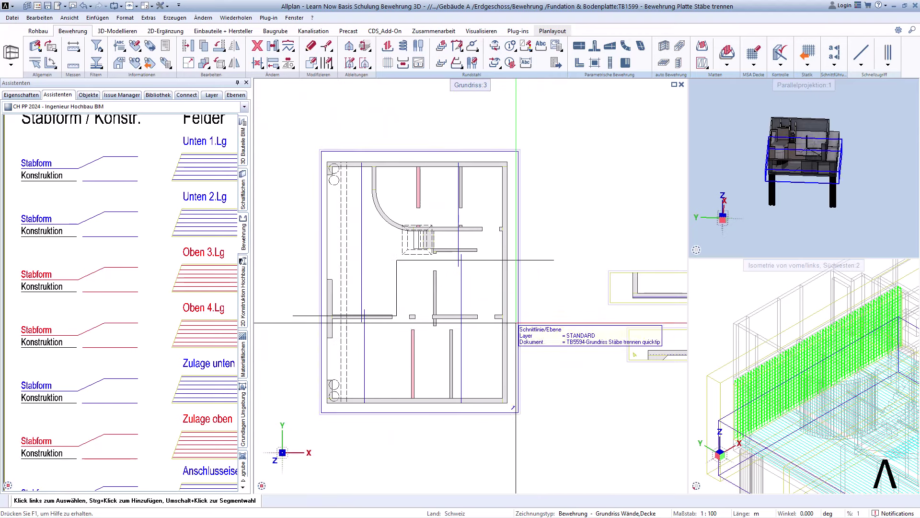
middle_click_drag(560, 339, 554, 318)
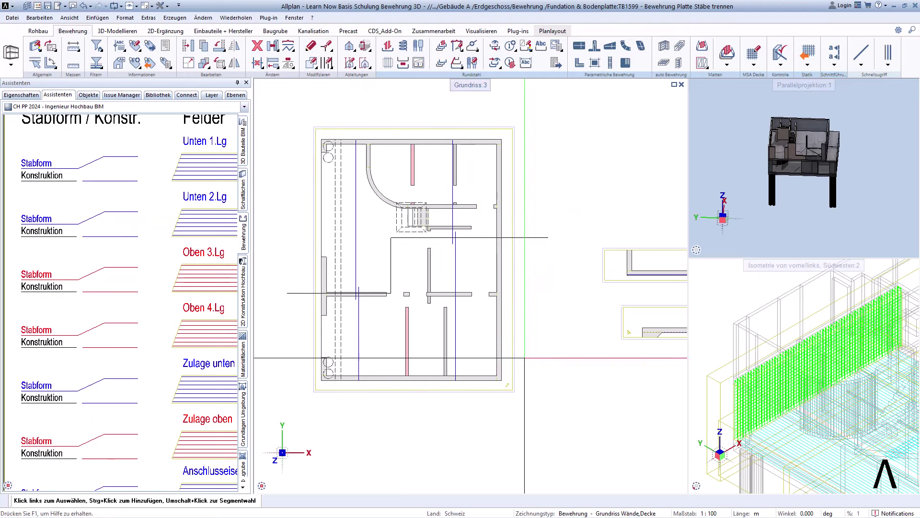
middle_click_drag(613, 348, 496, 301)
scroll(424, 297, "down", 3)
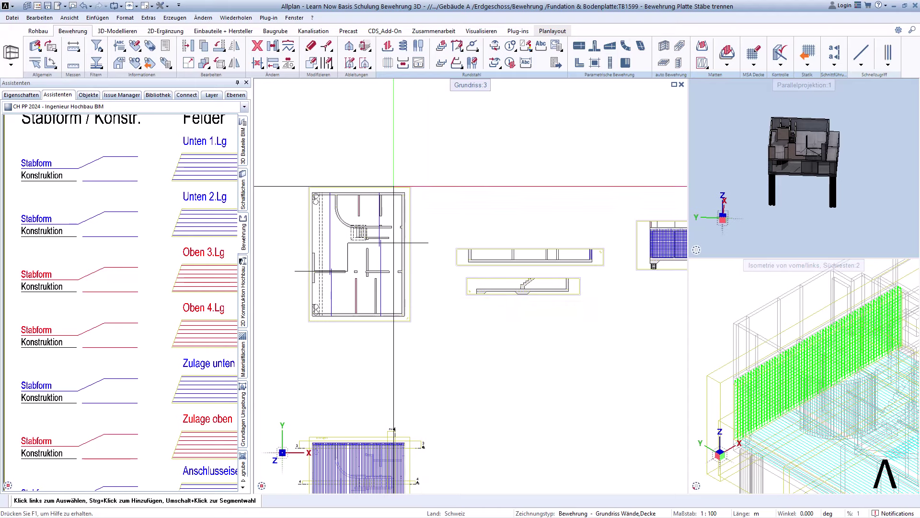
middle_click_drag(389, 331, 211, 374)
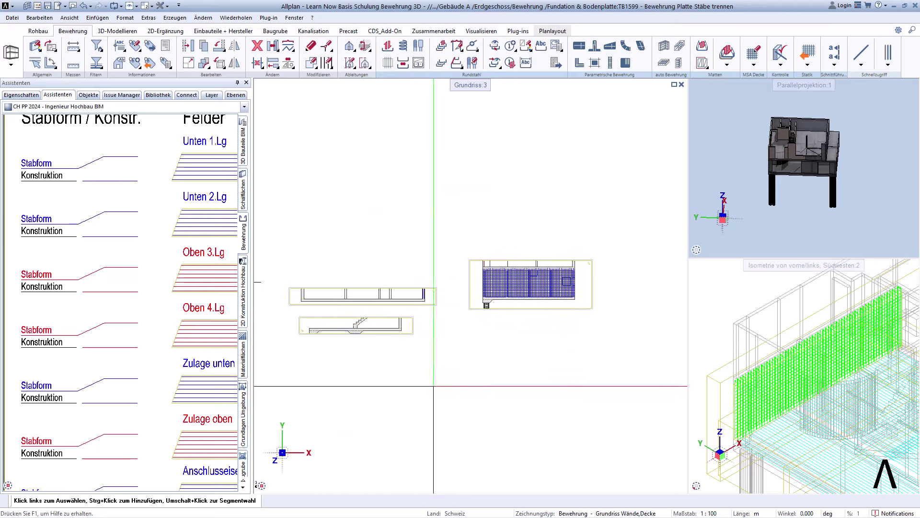
scroll(511, 283, "up", 3)
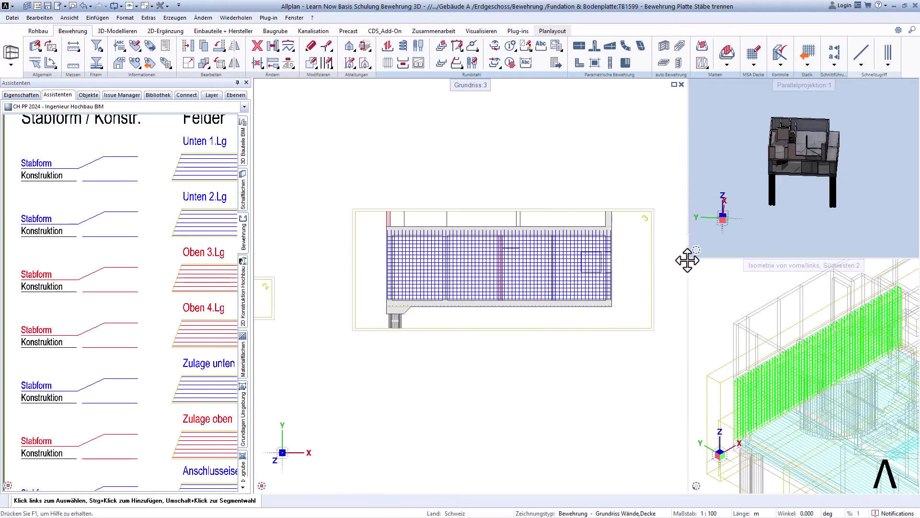
left_click_drag(688, 260, 677, 216)
scroll(630, 287, "up", 2)
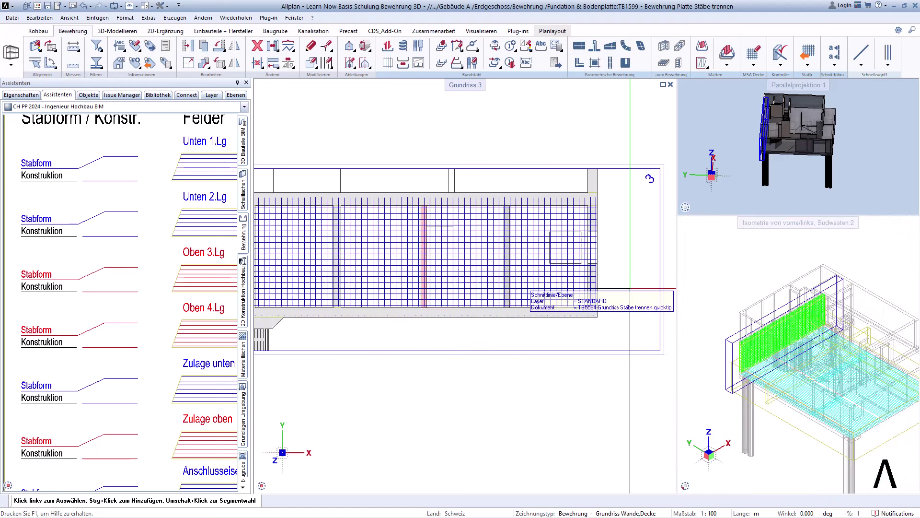
left_click(355, 50)
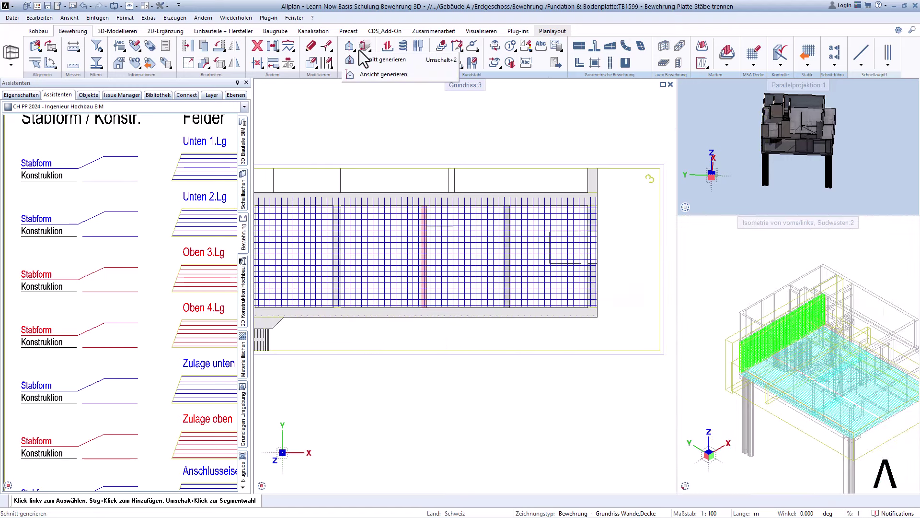
left_click(462, 57)
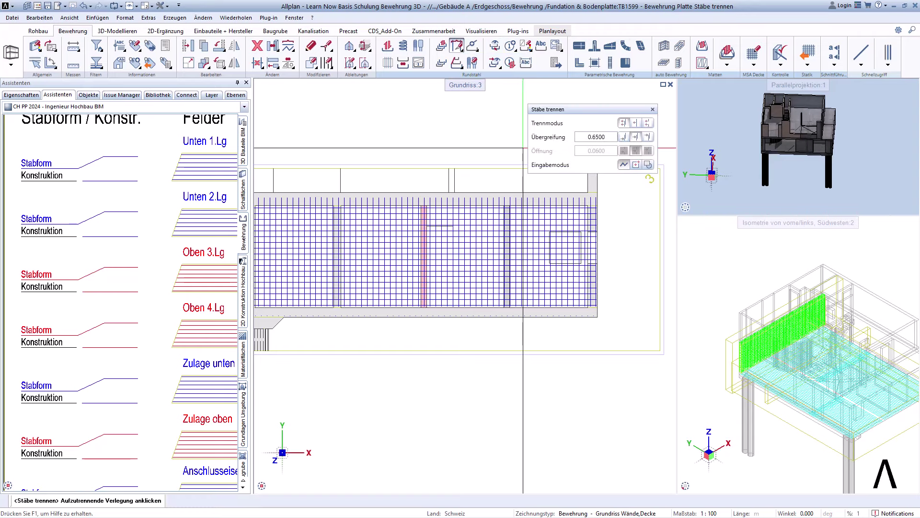
left_click_drag(597, 108, 589, 102)
middle_click_drag(430, 236, 515, 235)
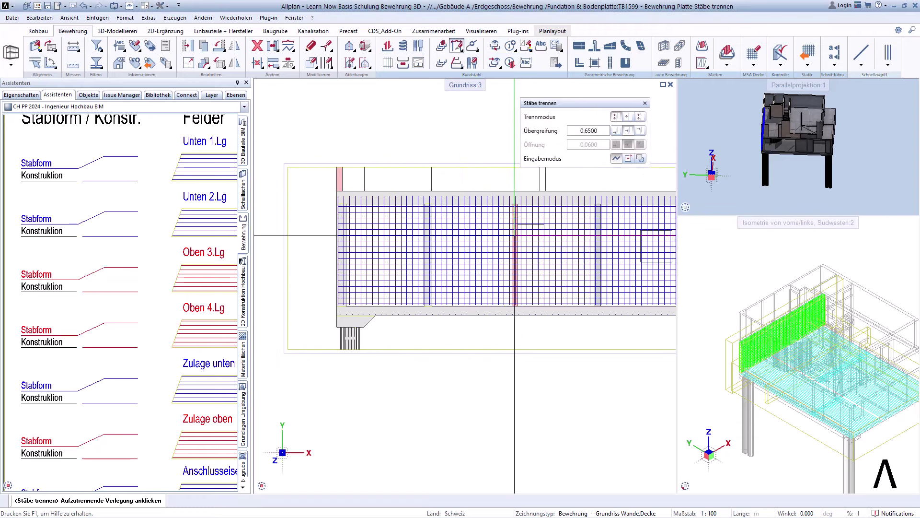
scroll(551, 206, "up", 3)
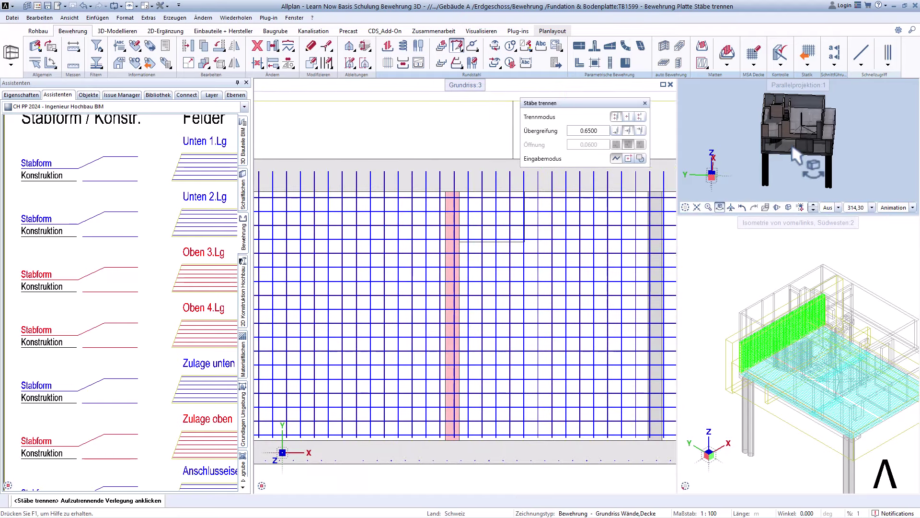
left_click_drag(796, 156, 743, 188)
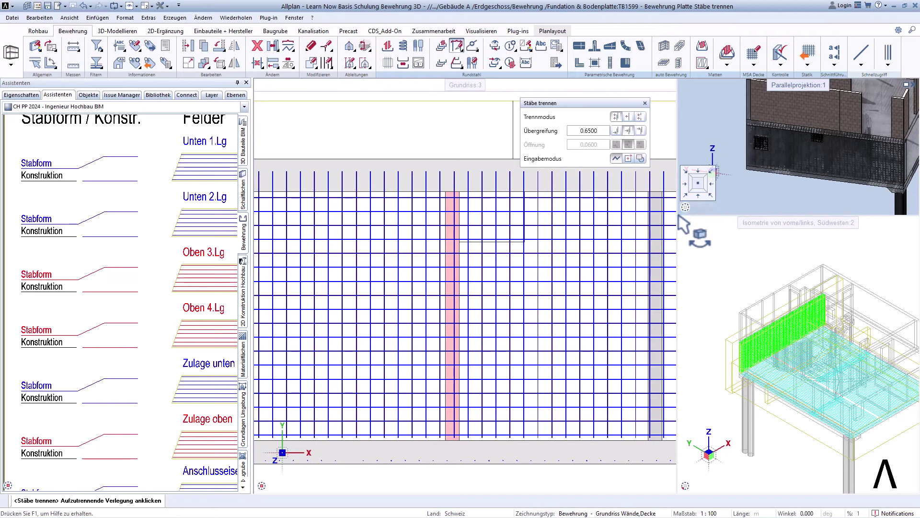
left_click_drag(678, 215, 486, 368)
scroll(697, 225, "up", 2)
left_click_drag(697, 225, 691, 254)
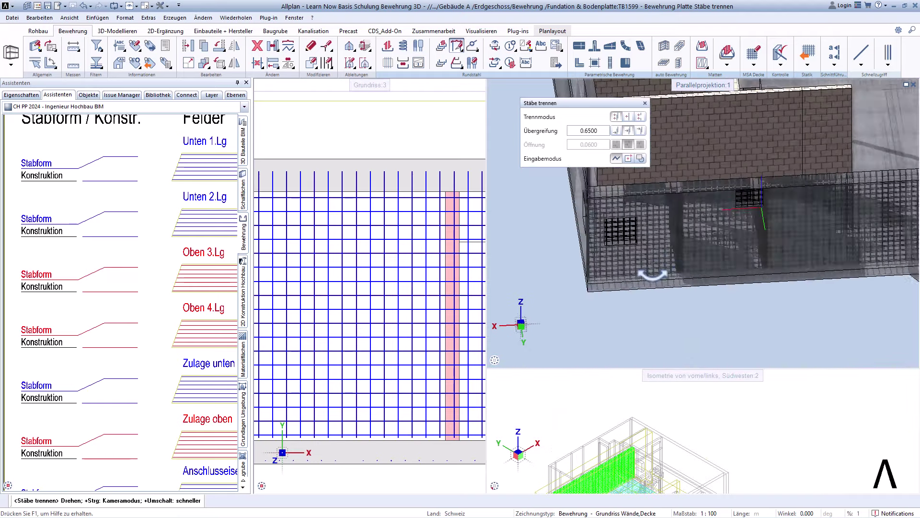
middle_click_drag(673, 223, 637, 254, "shift")
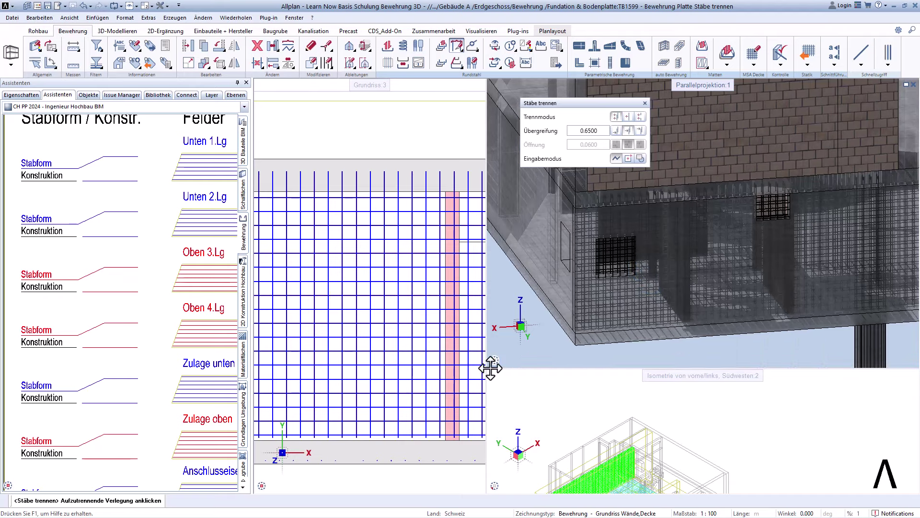
mouse_move(489, 366)
left_mouse_down()
mouse_move(627, 314)
mouse_move(703, 271)
left_mouse_up()
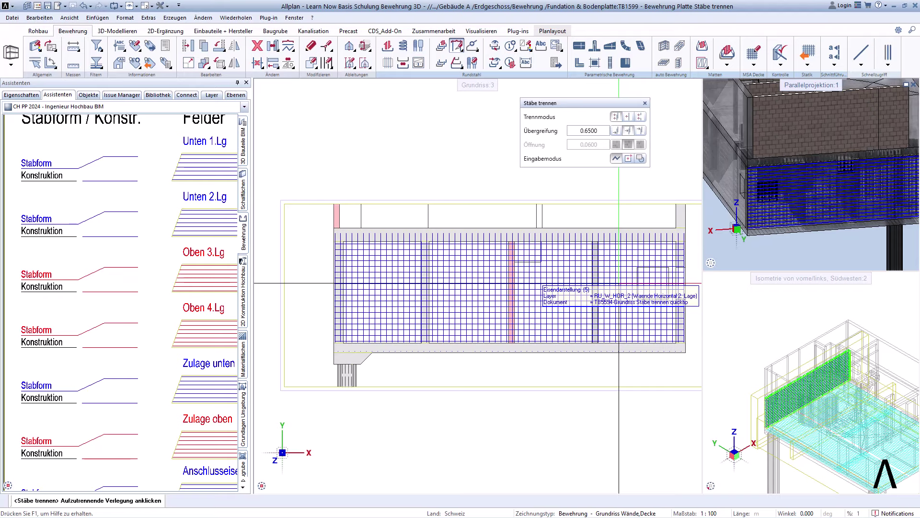
middle_click_drag(620, 281, 586, 273)
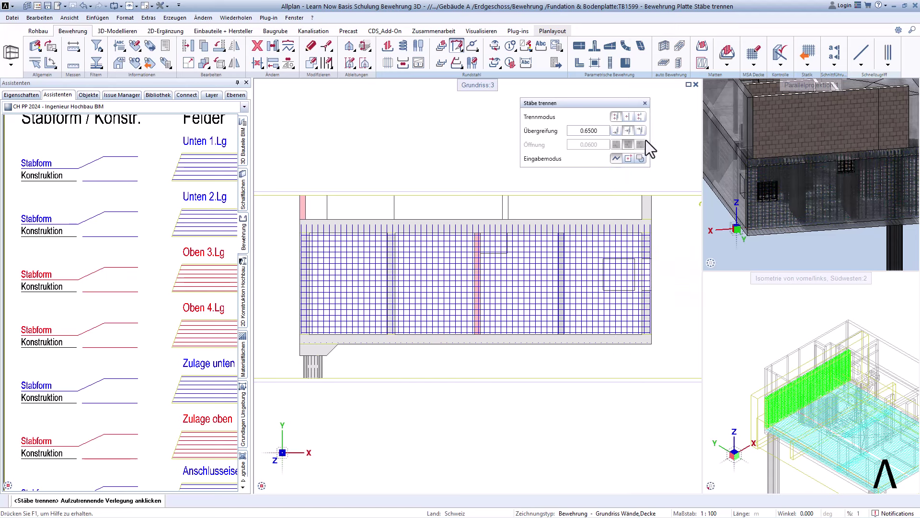
left_click_drag(564, 101, 557, 100)
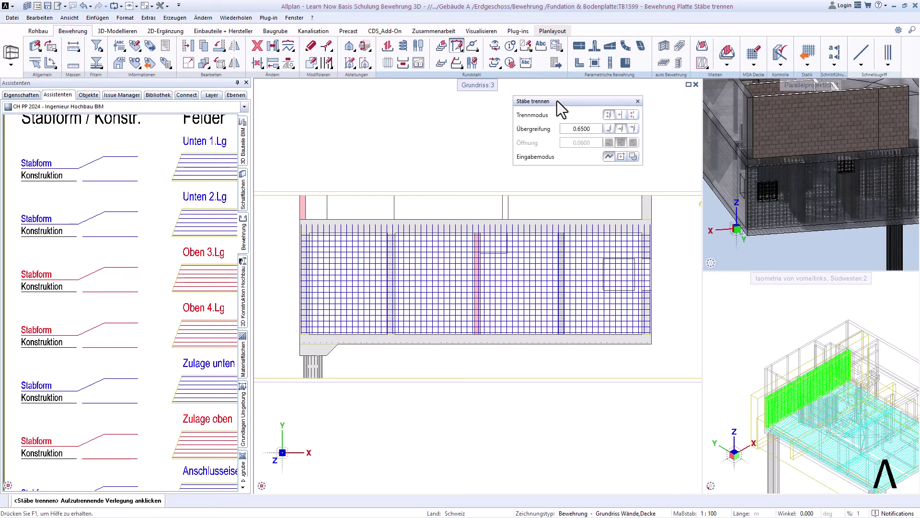
Step: Switch Stäbe trennen to Öffnung mode with an opening gap of 0.0600
left_click(631, 115)
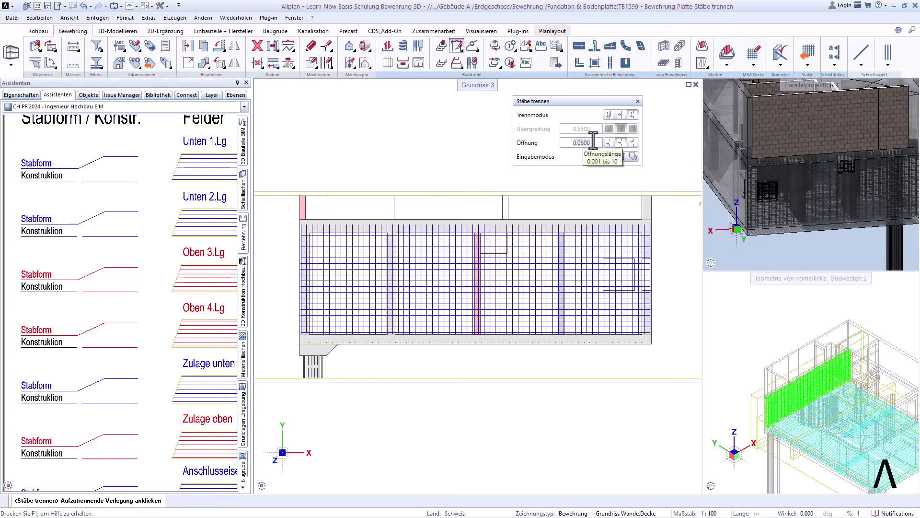
left_click(595, 142)
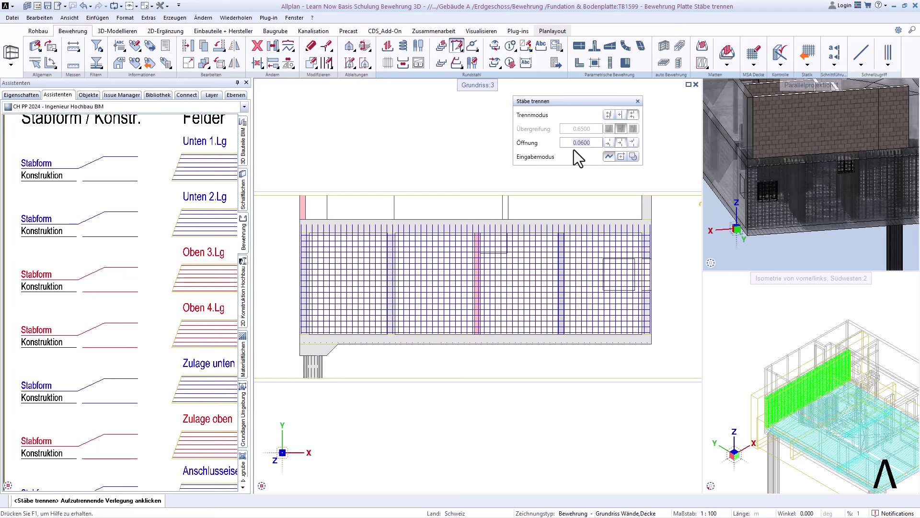
left_click(588, 143)
key("BackSpace")
Step: Split the selected mesh bars around the first rectangular opening by outlining its corners
scroll(432, 244, "up", 2)
scroll(479, 254, "up", 3)
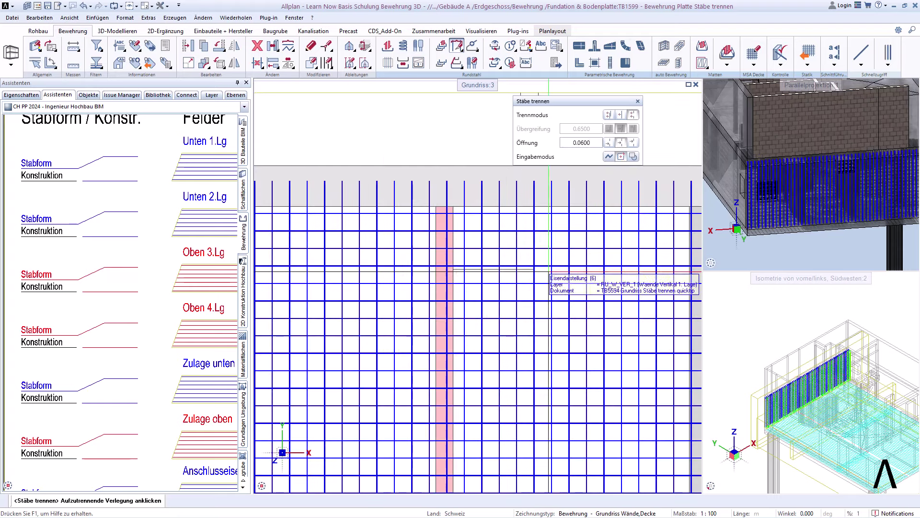
left_click_drag(545, 276, 436, 194)
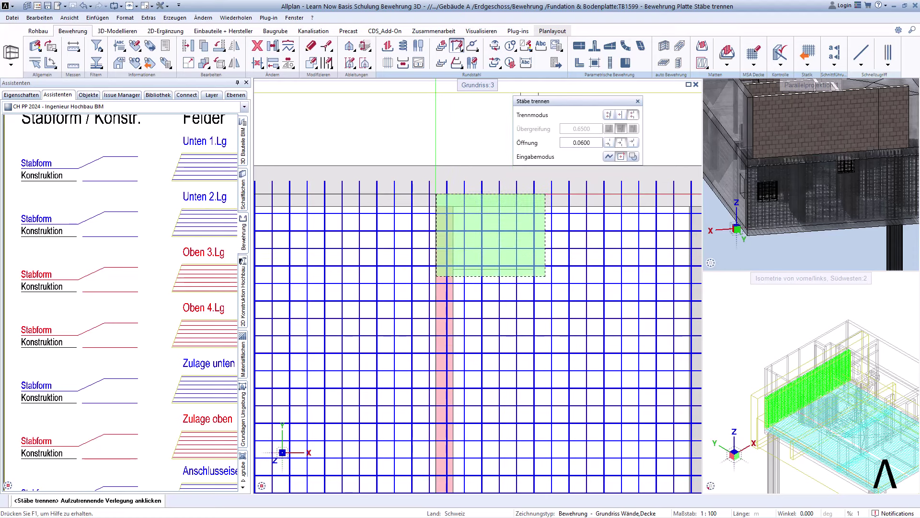
left_click(436, 194)
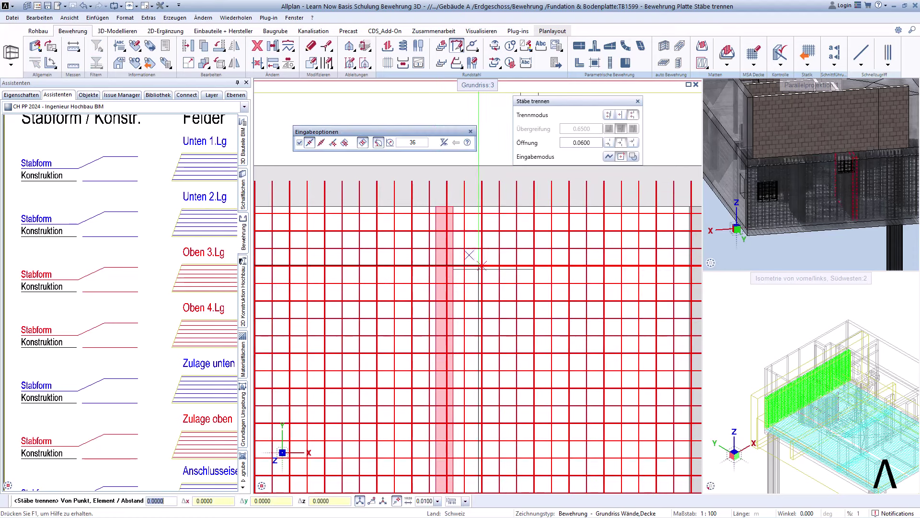
left_click(452, 269)
left_click(534, 207)
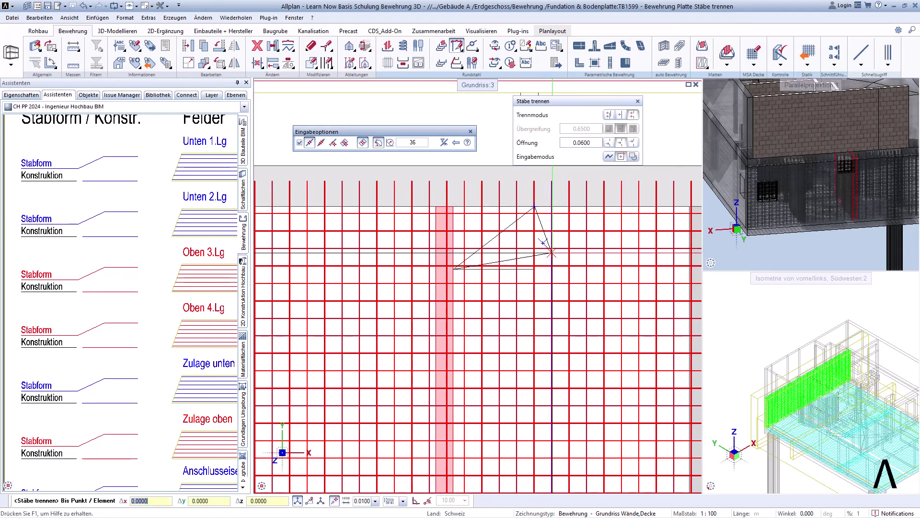
left_click(551, 249)
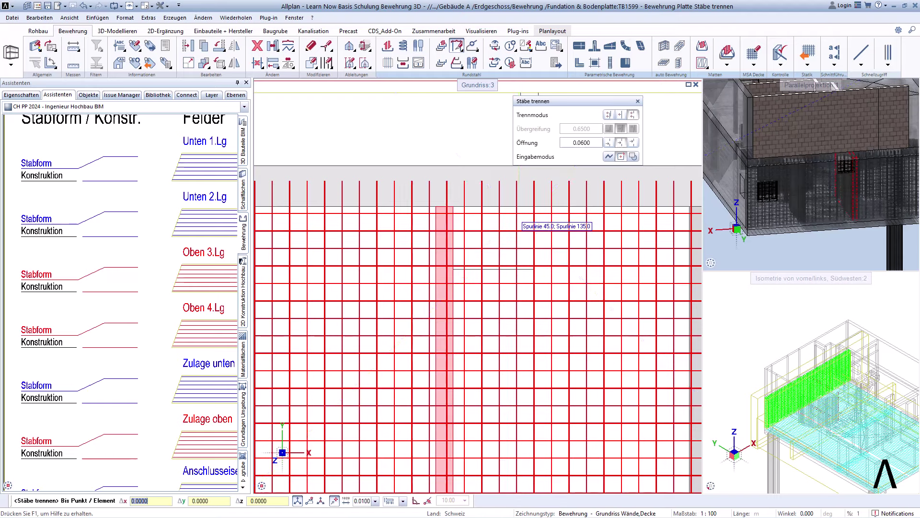
Step: Split the mesh bars around the second rectangular opening between its opposite corners
scroll(539, 242, "down", 3)
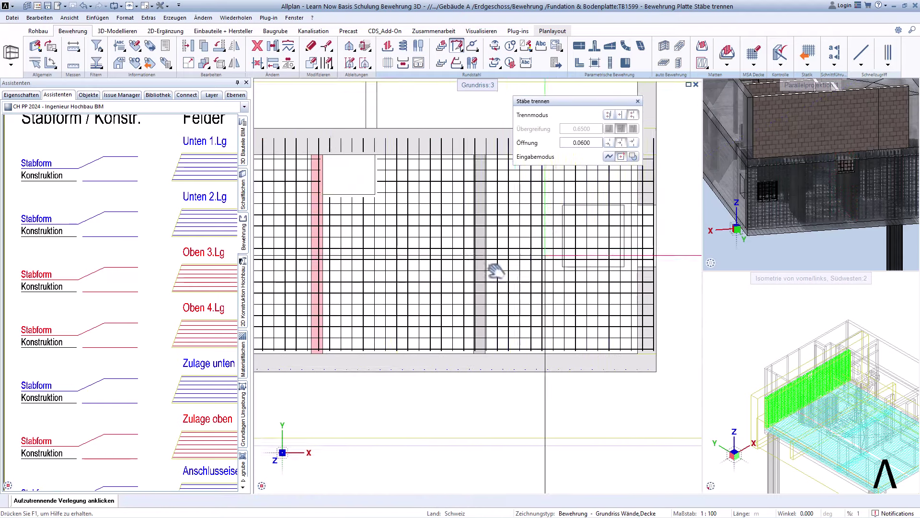
scroll(548, 252, "up", 3)
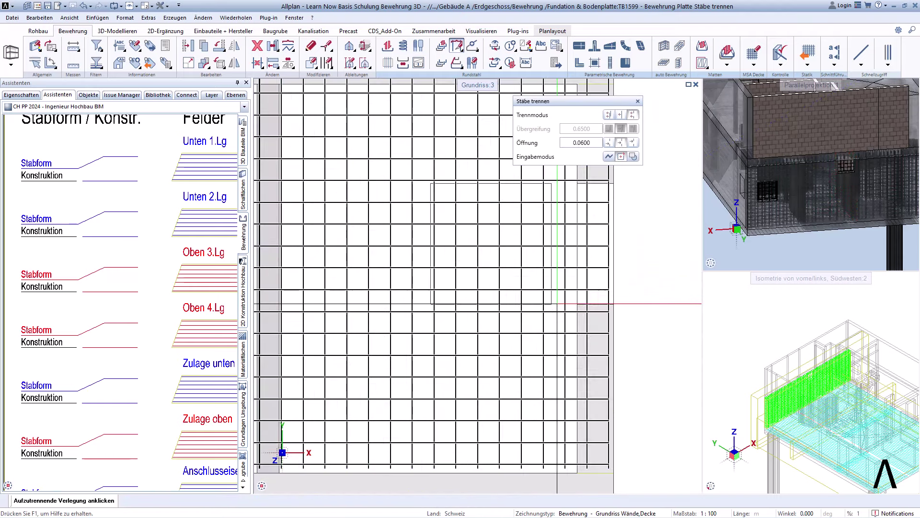
mouse_move(557, 303)
left_mouse_down()
mouse_move(448, 225)
mouse_move(424, 185)
left_mouse_up()
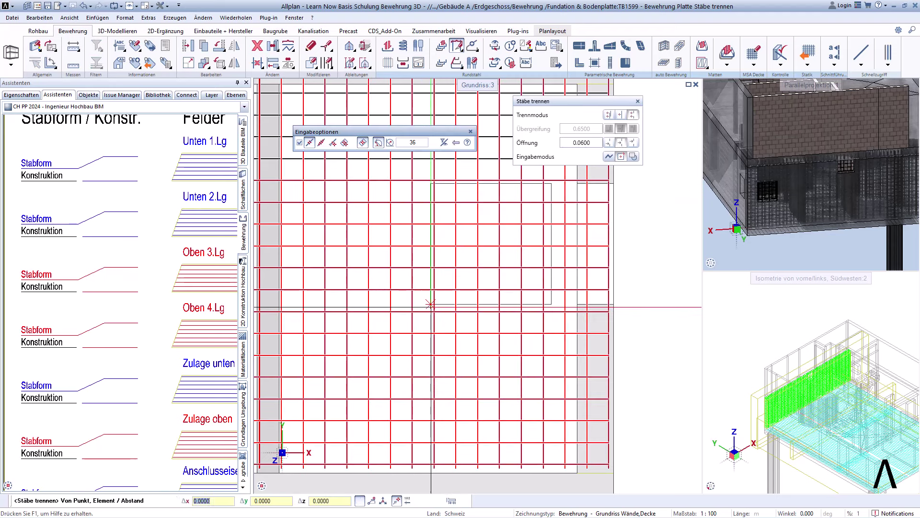
left_click(431, 303)
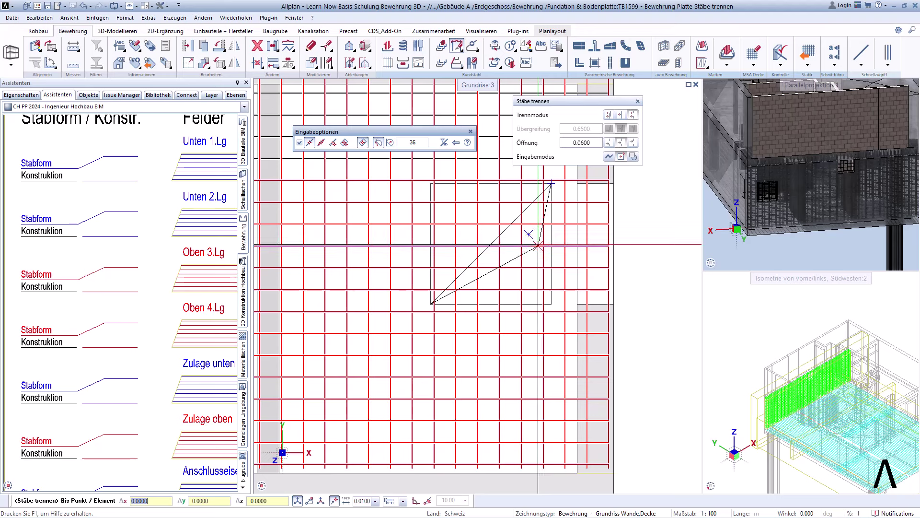
left_click(529, 234)
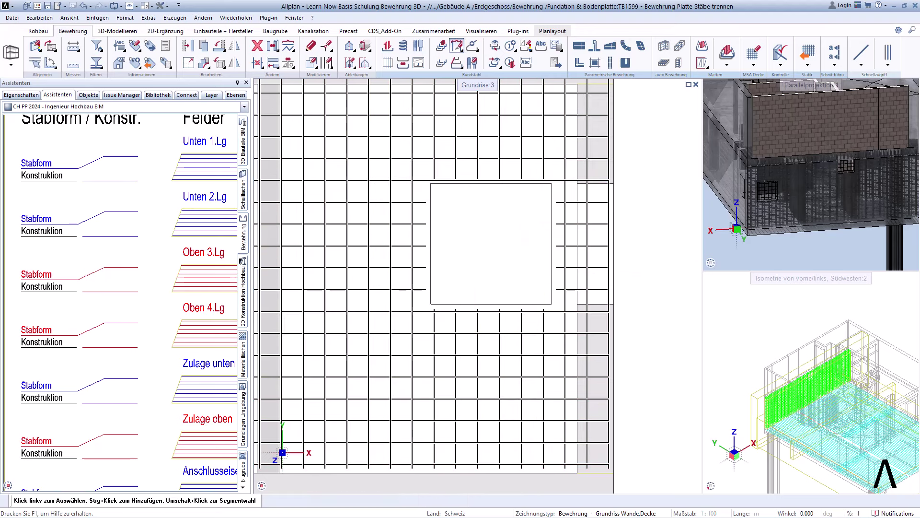
Step: Enlarge the 3D panes and delete the short bar stubs beside the opening
scroll(571, 261, "down", 2)
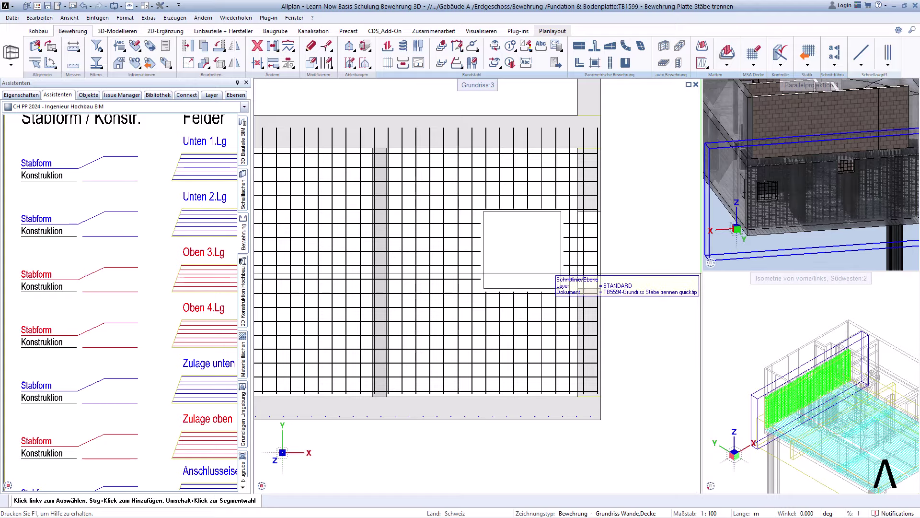
left_click_drag(656, 249, 578, 191)
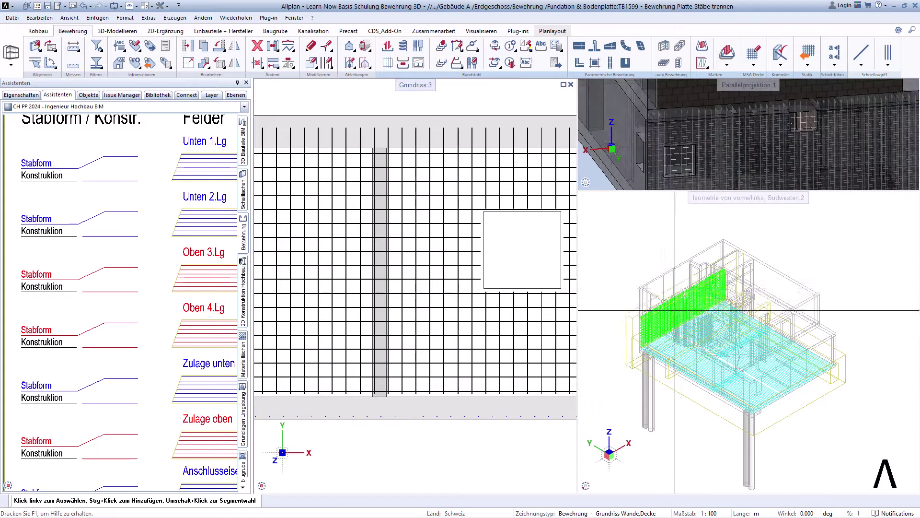
scroll(765, 285, "up", 3)
scroll(765, 284, "up", 3)
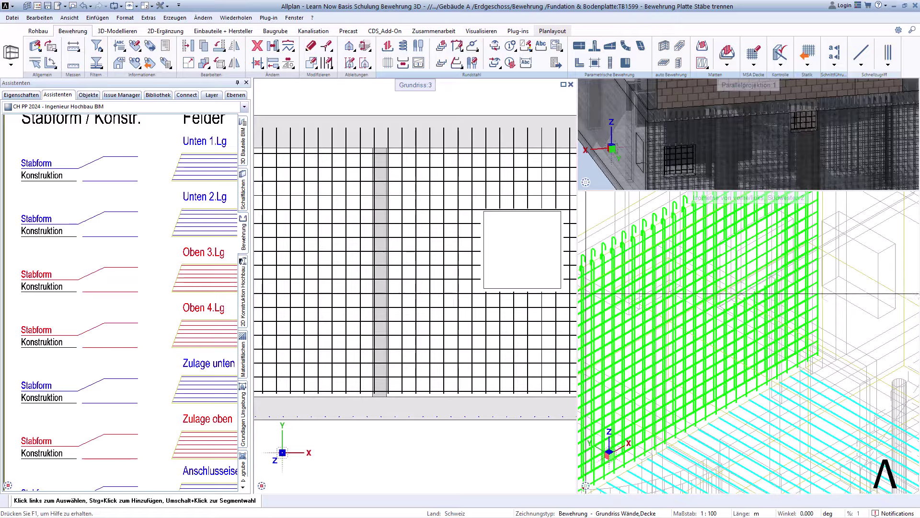
scroll(511, 281, "down", 2)
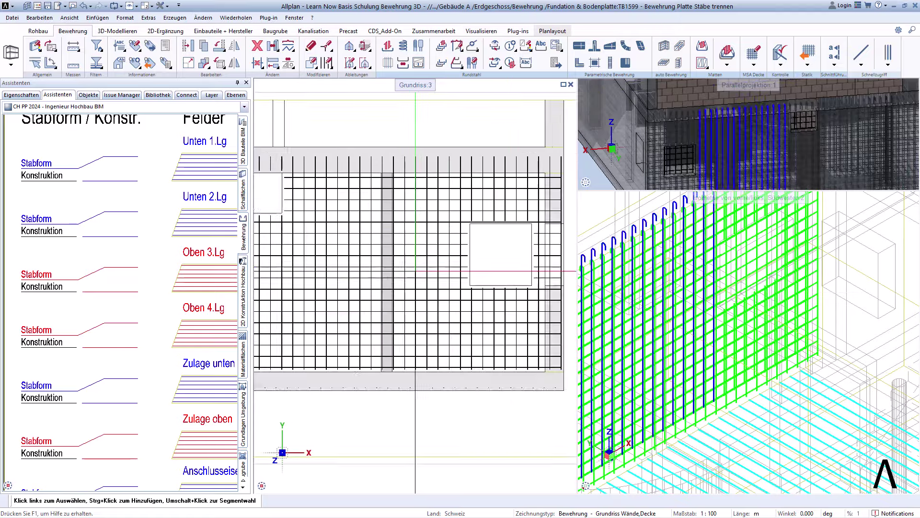
scroll(479, 269, "down", 2)
scroll(371, 254, "up", 2)
scroll(371, 246, "up", 2)
scroll(371, 245, "up", 2)
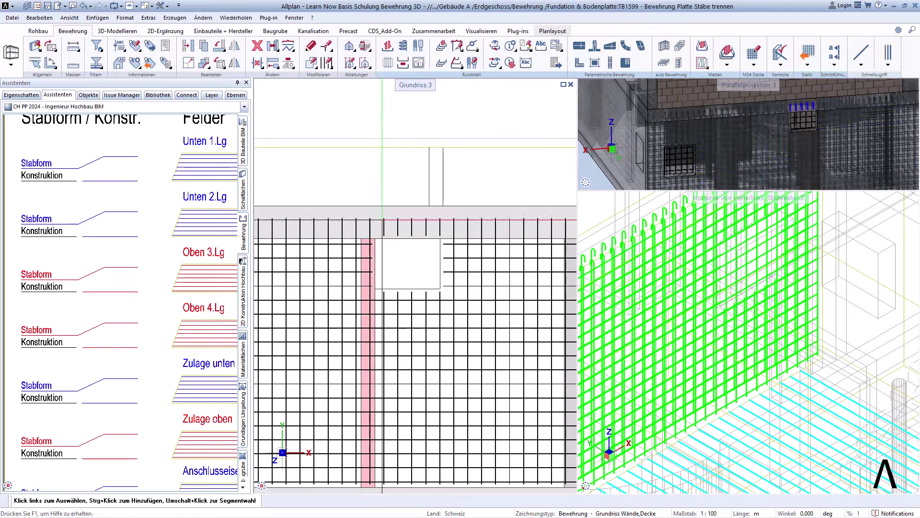
scroll(371, 245, "up", 2)
left_click_drag(376, 202, 501, 273)
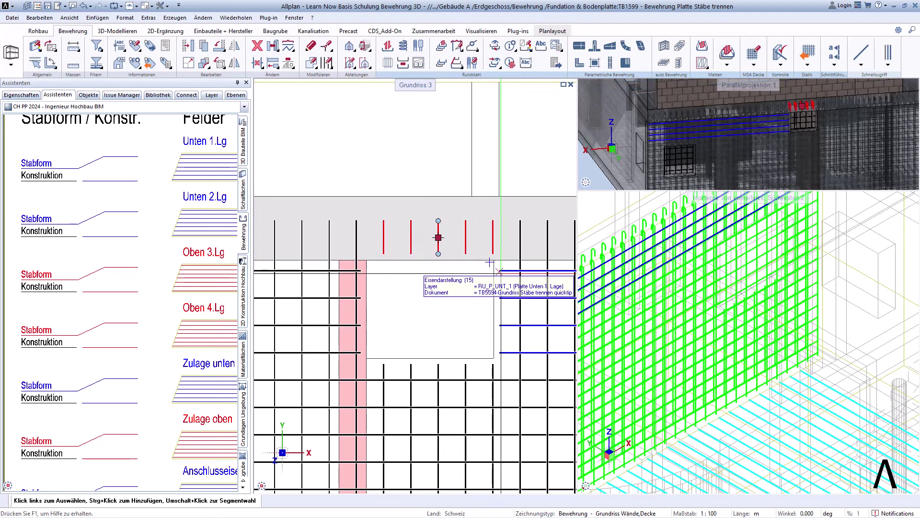
key("Delete")
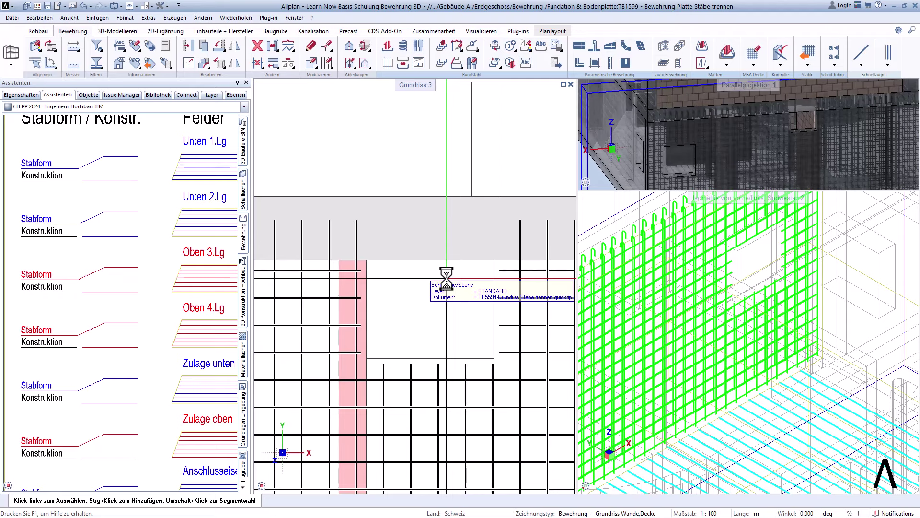
Step: Delete the five leftover bars to the right of the opening
scroll(479, 307, "down", 3)
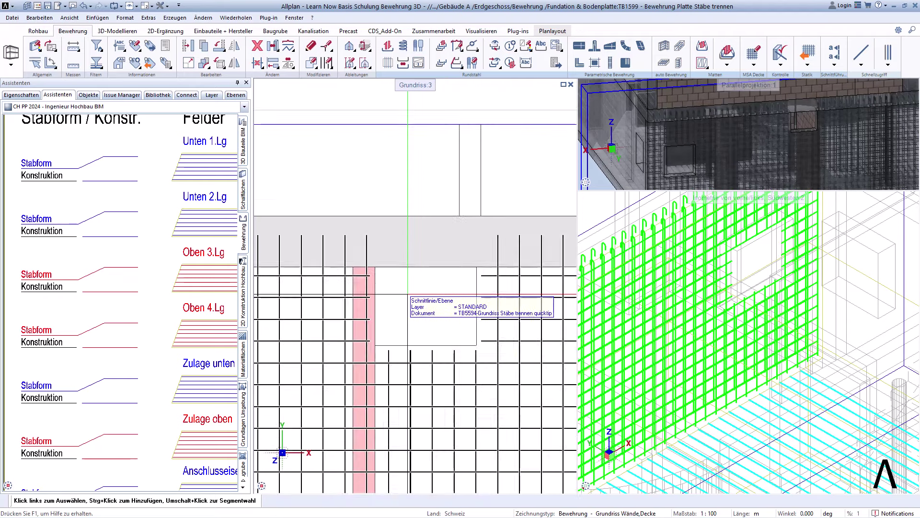
scroll(480, 298, "up", 2)
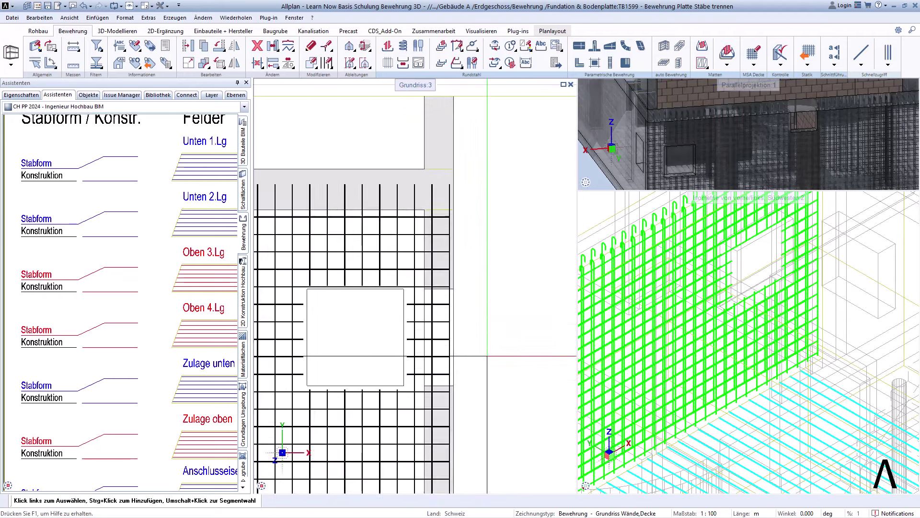
scroll(431, 278, "up", 2)
scroll(377, 259, "up", 1)
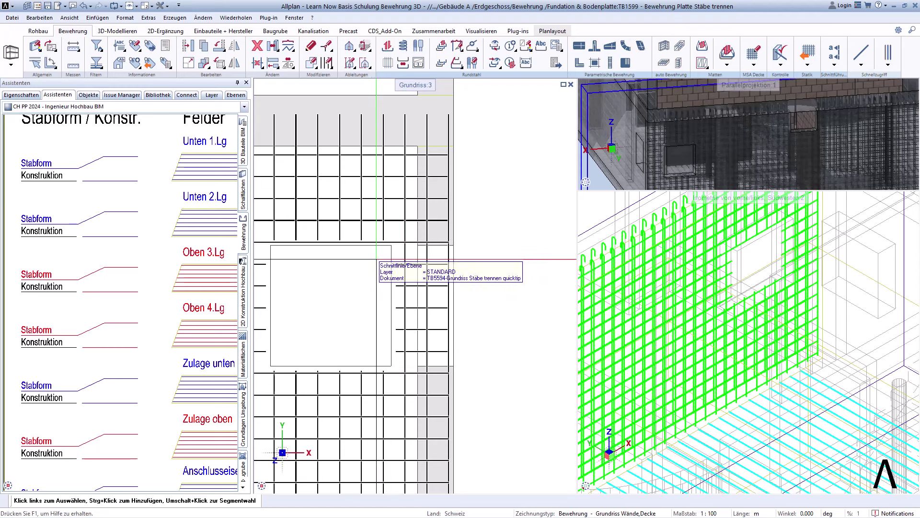
left_click_drag(376, 259, 501, 359)
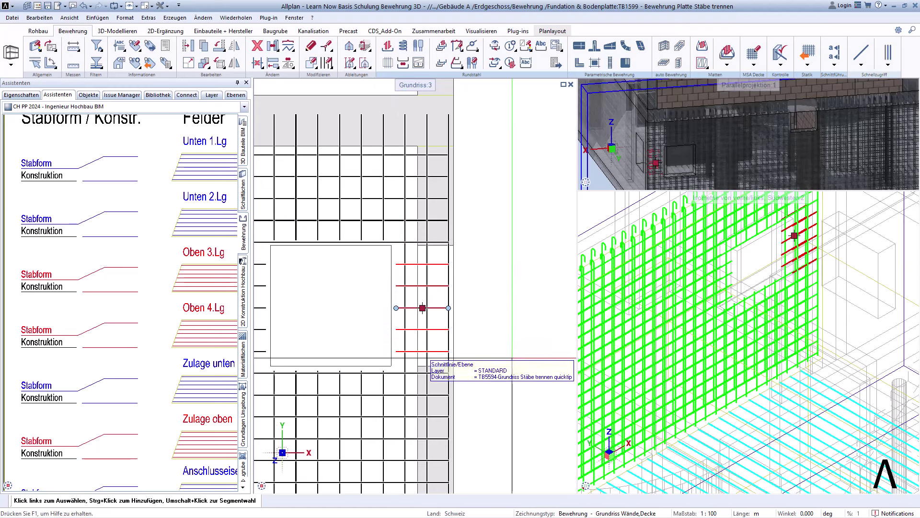
key("Delete")
Step: Select the bars below the opening and bring the whole slab mesh into view
middle_click_drag(377, 287, 441, 216)
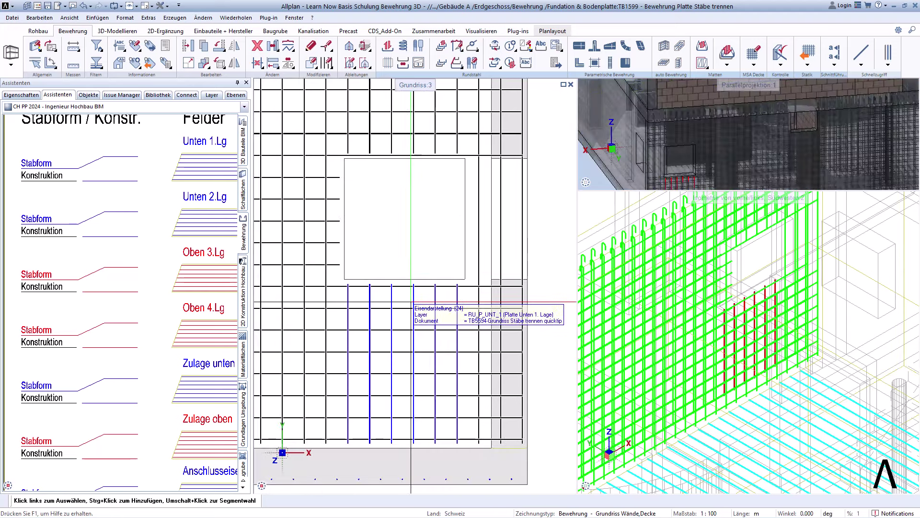
left_click(410, 302)
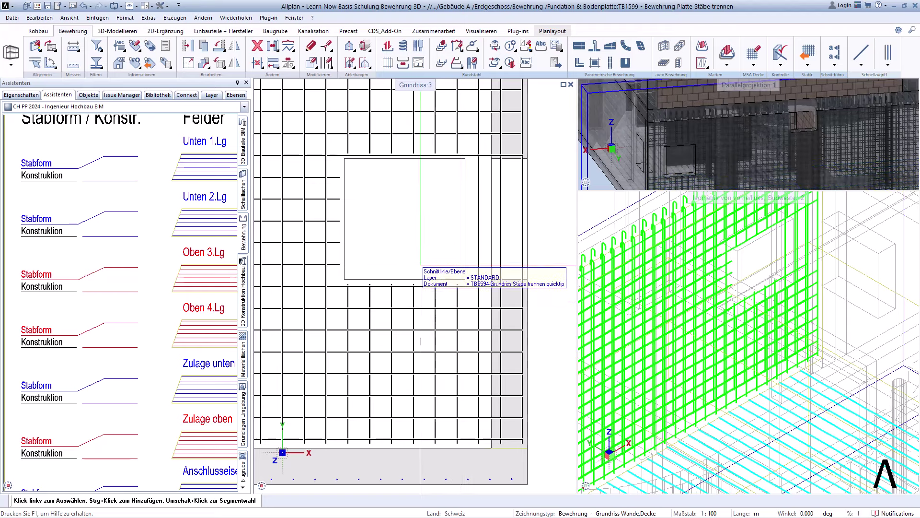
scroll(420, 265, "down", 3)
middle_click_drag(420, 265, 481, 248)
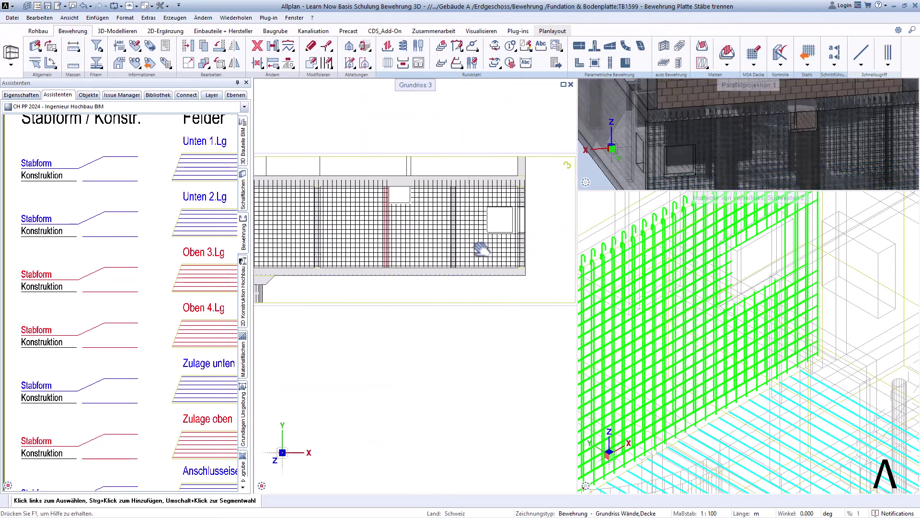
scroll(484, 311, "down", 2)
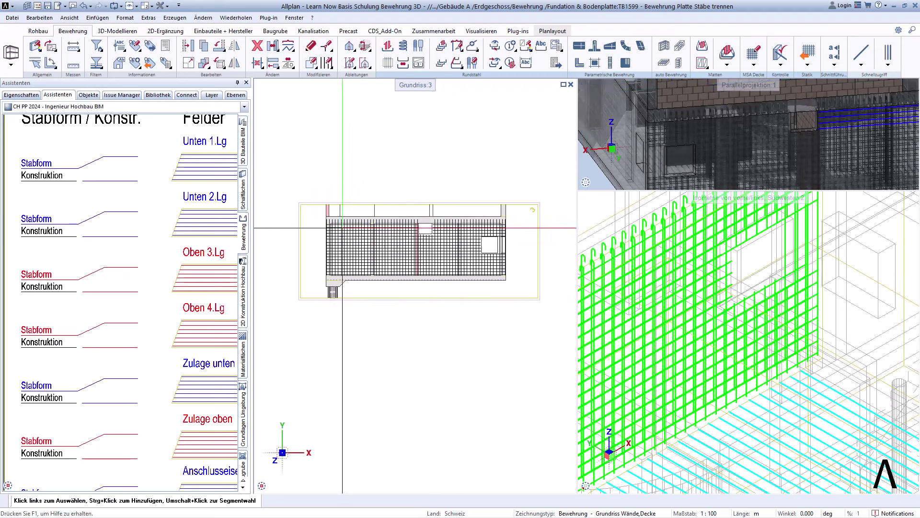